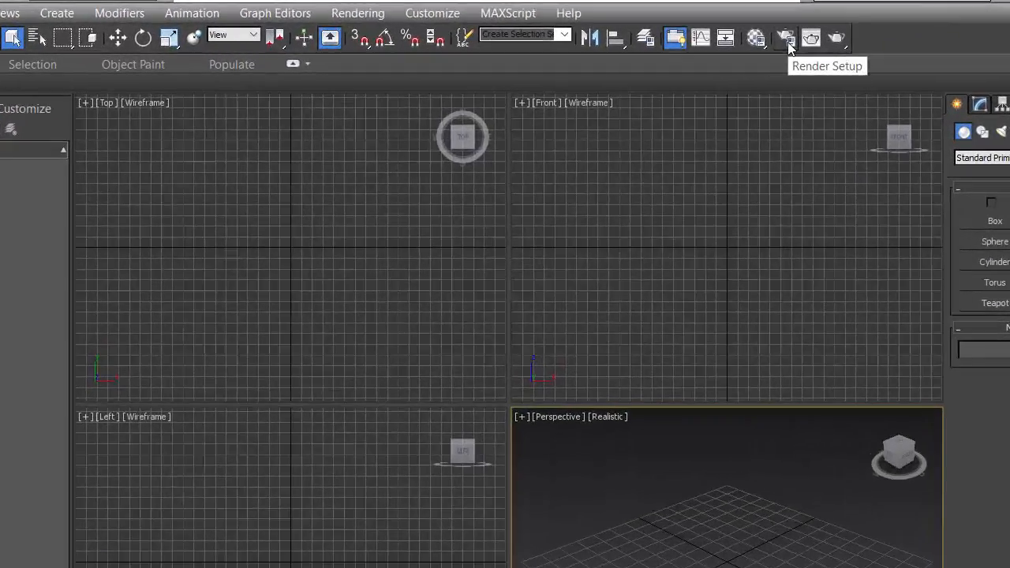
Step: Assign NVIDIA mental ray as the production renderer in the render setup and close the setup
left_click(787, 41)
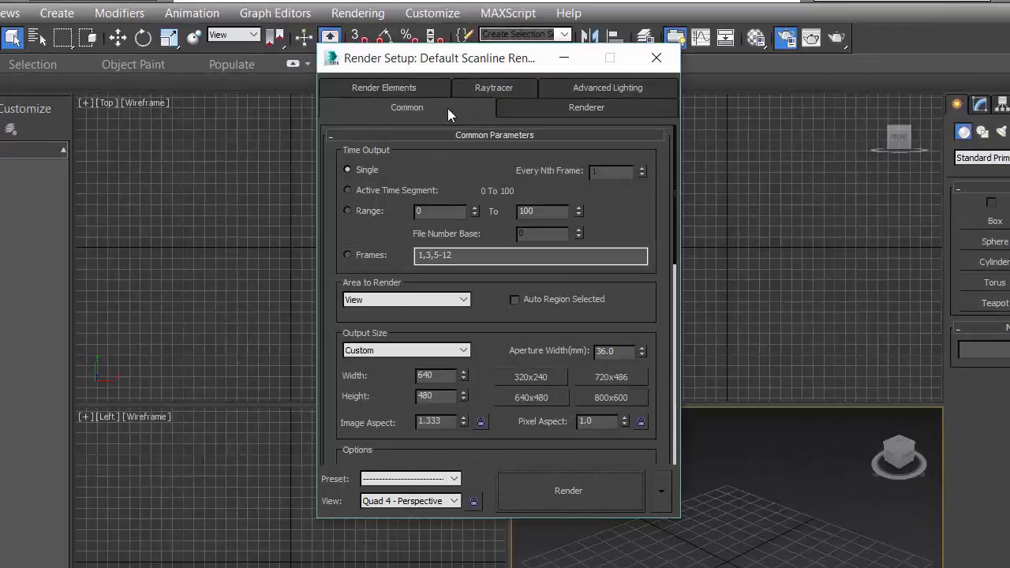
left_click_drag(677, 158, 683, 408)
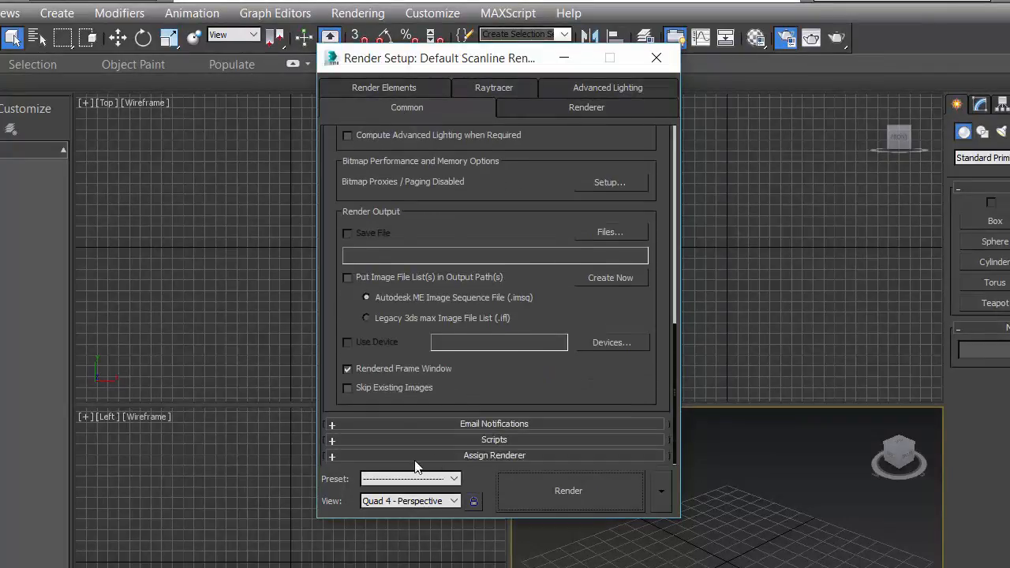
left_click(331, 456)
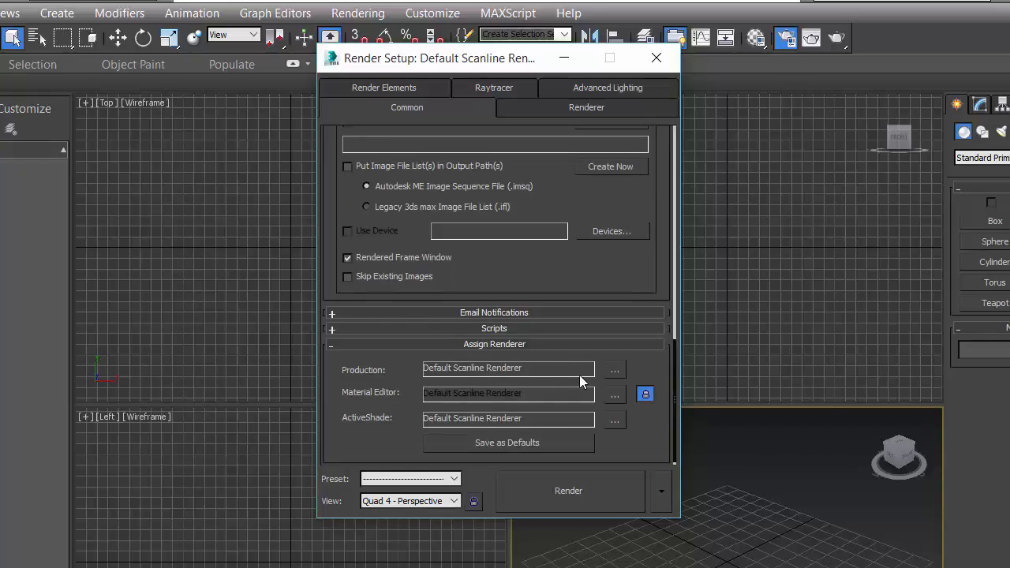
left_click(614, 371)
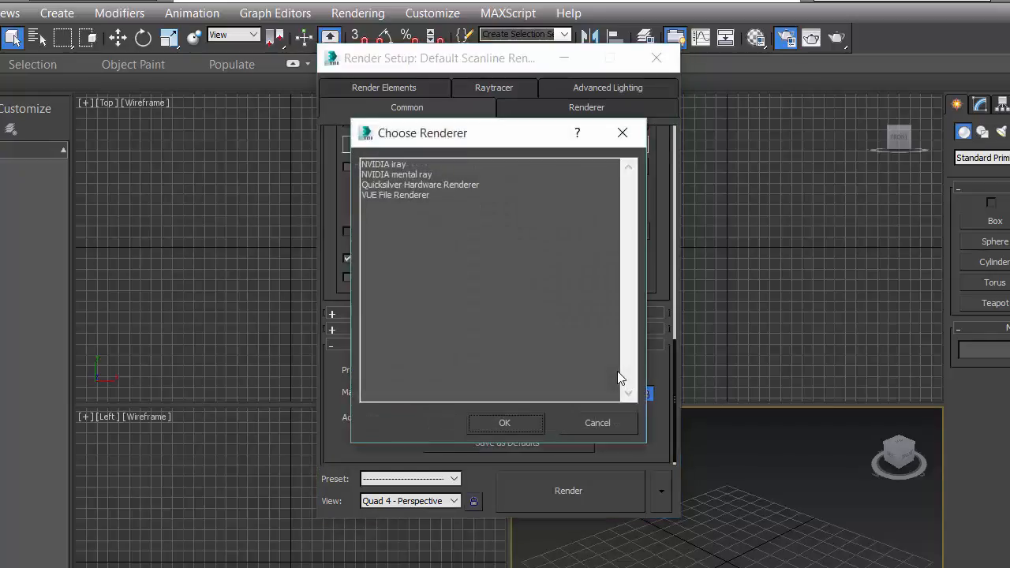
left_click(408, 175)
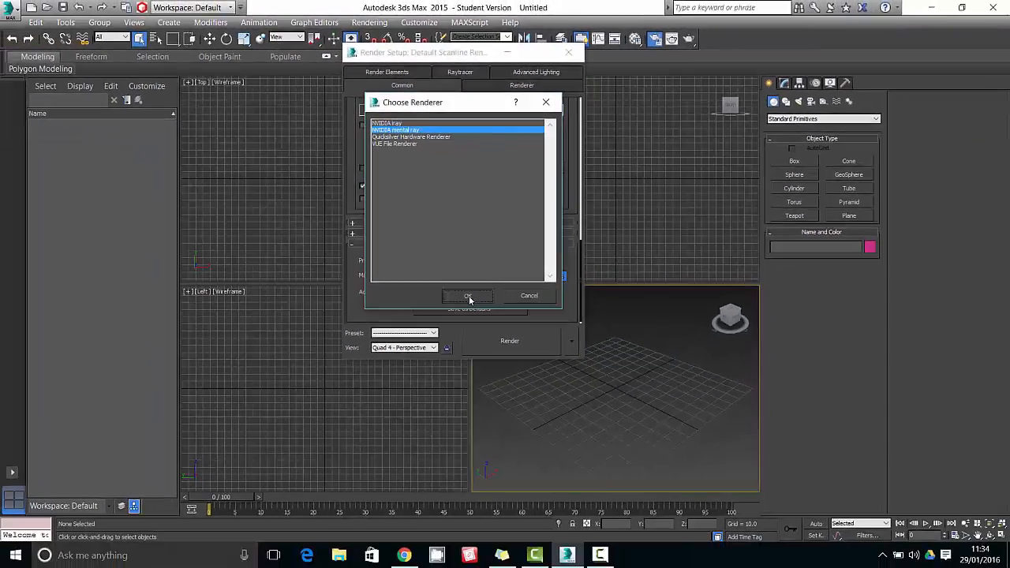
left_click(499, 402)
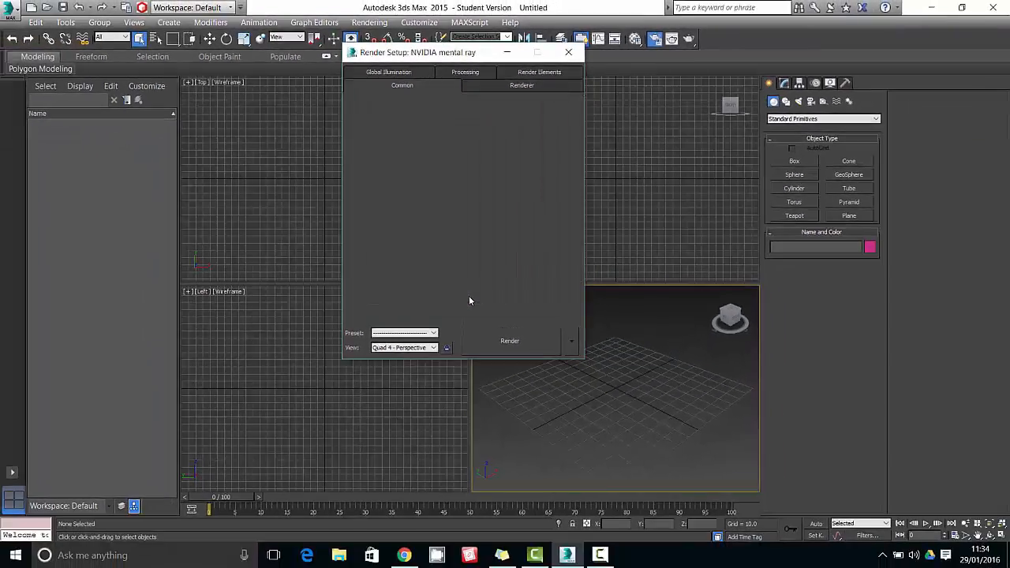
left_click(568, 52)
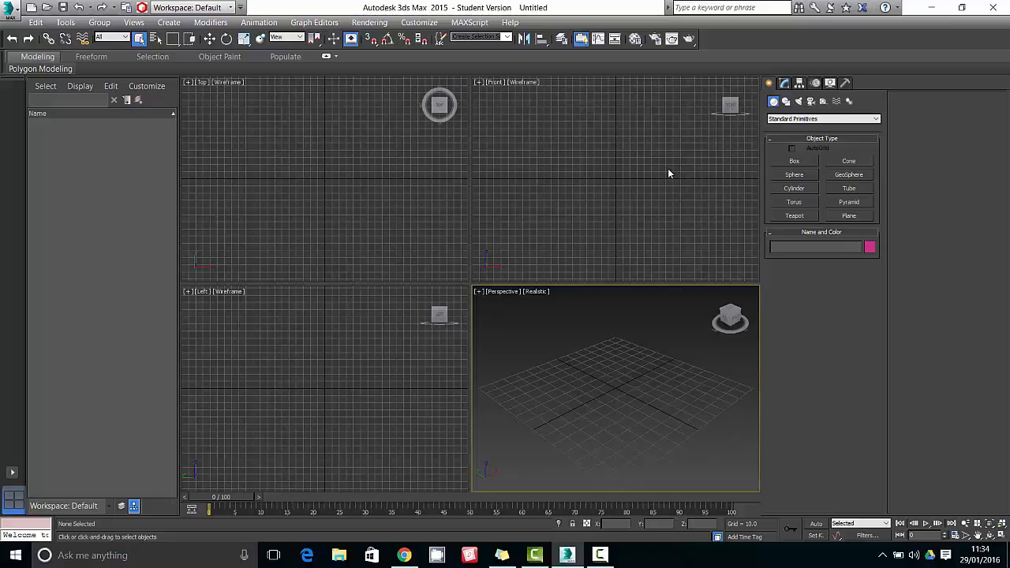
Step: Browse the material types and the Autodesk Material Library categories for the first sample slot
left_click(635, 39)
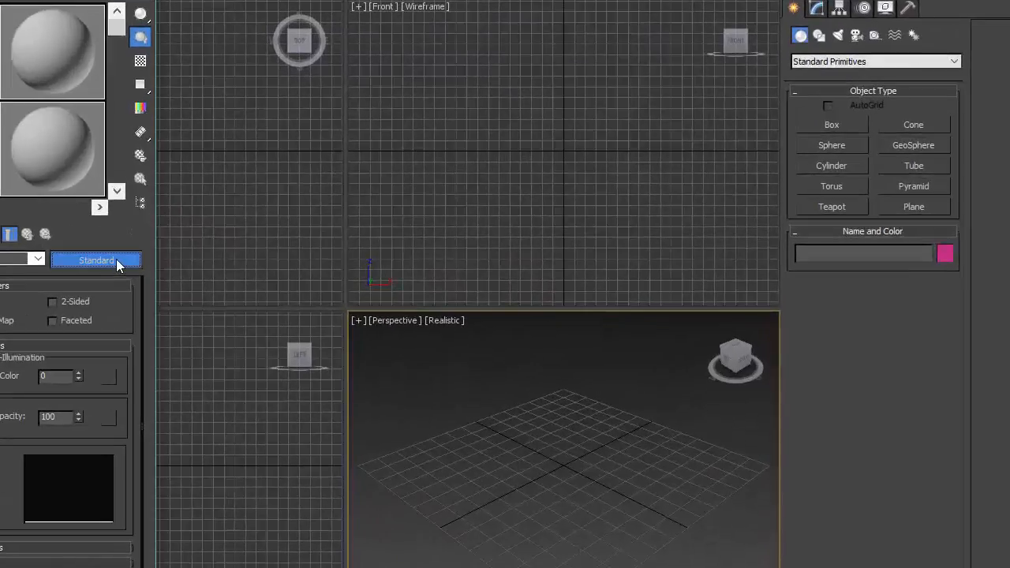
left_click(116, 259)
left_click_drag(440, 219, 418, 508)
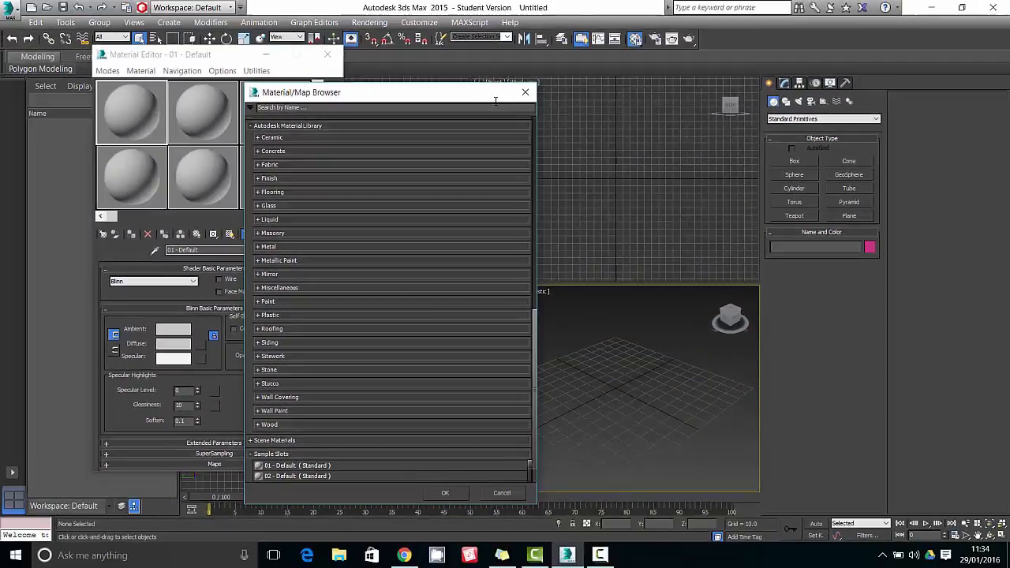
left_click(524, 93)
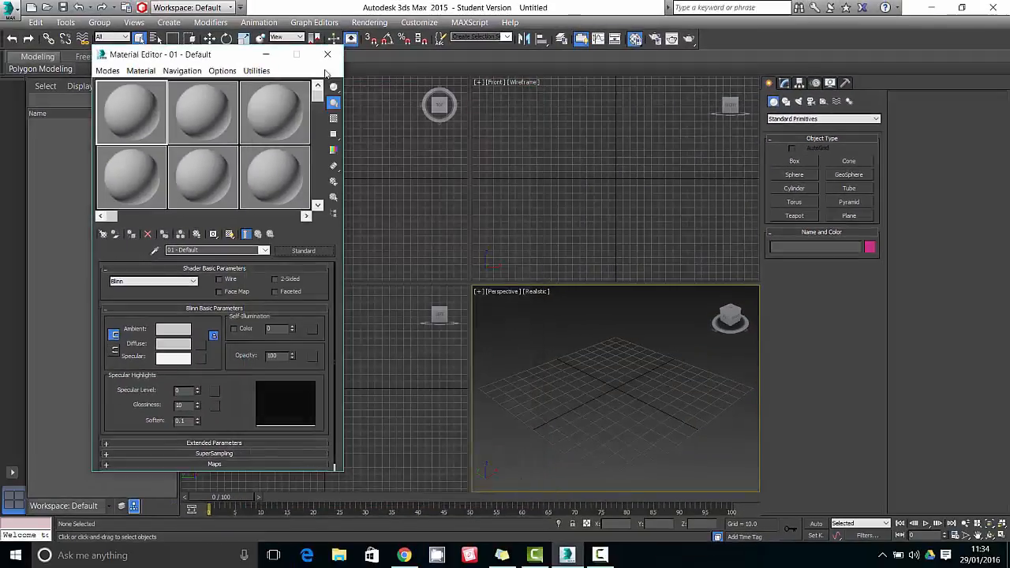
left_click(327, 55)
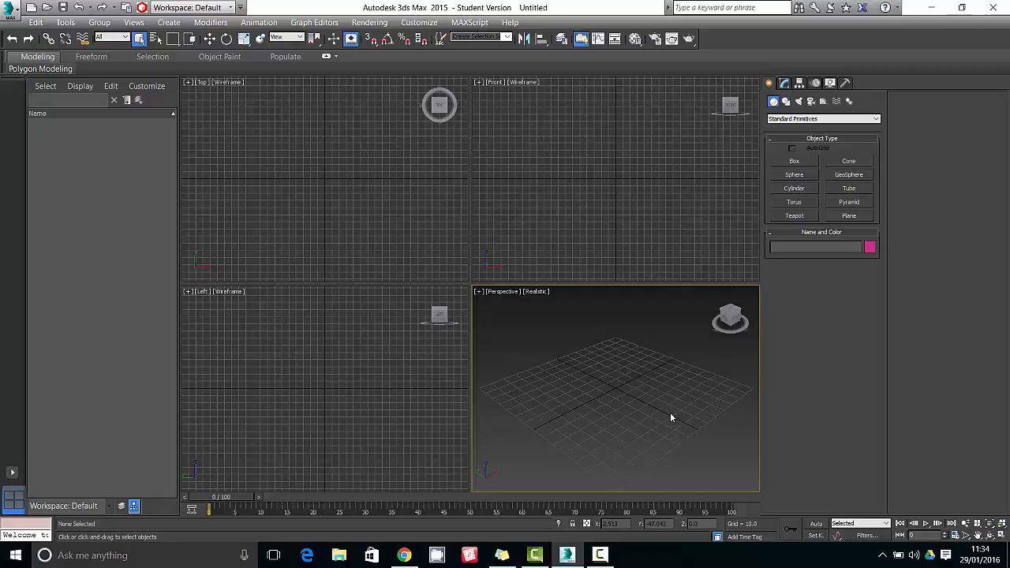
Step: Draw an L-shaped line in the Left view with a straight floor segment about 187 units long and a tall vertical wall segment
left_click(785, 102)
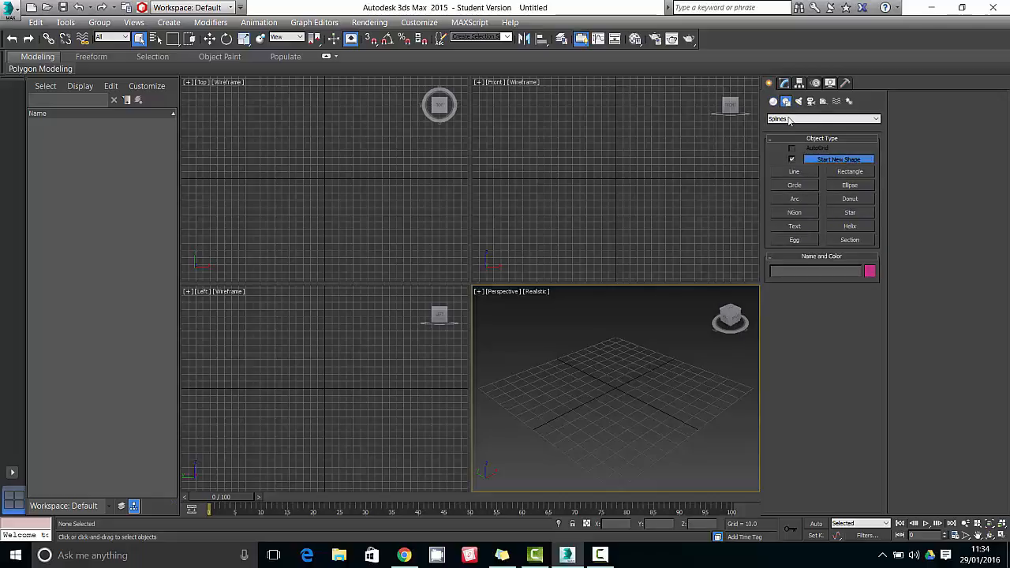
left_click(795, 171)
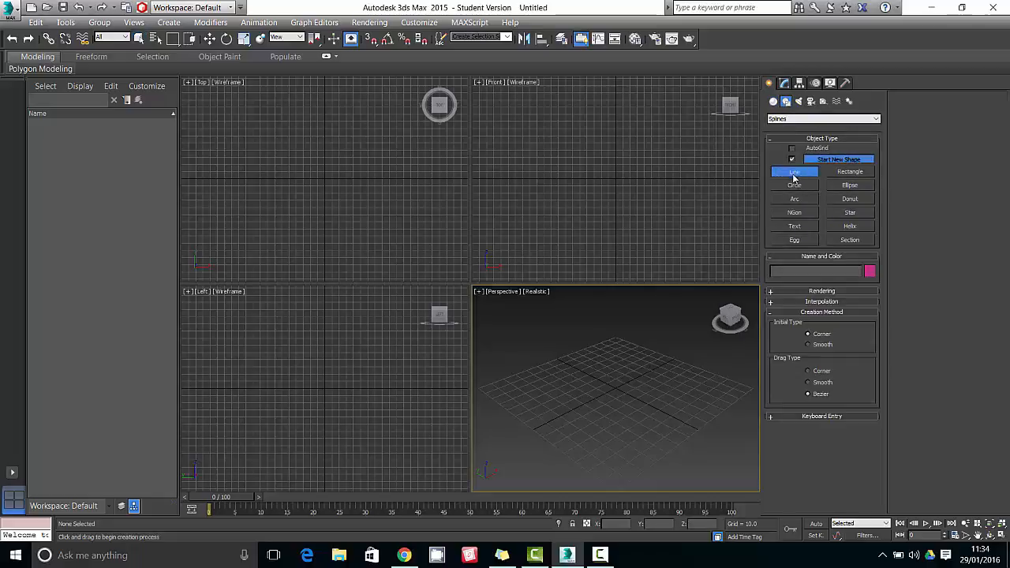
left_click(397, 387)
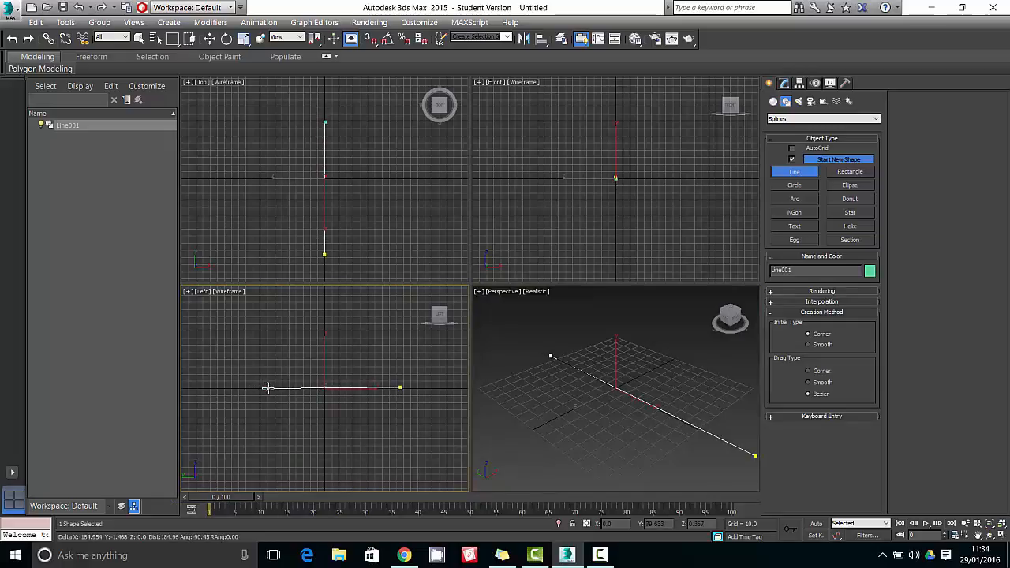
left_click(266, 387)
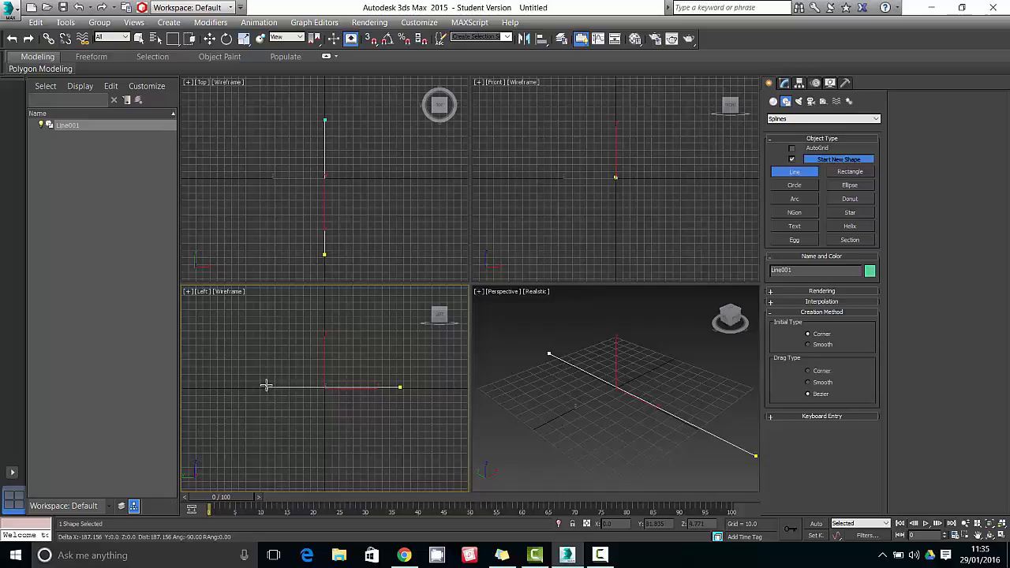
left_click(267, 386, "shift")
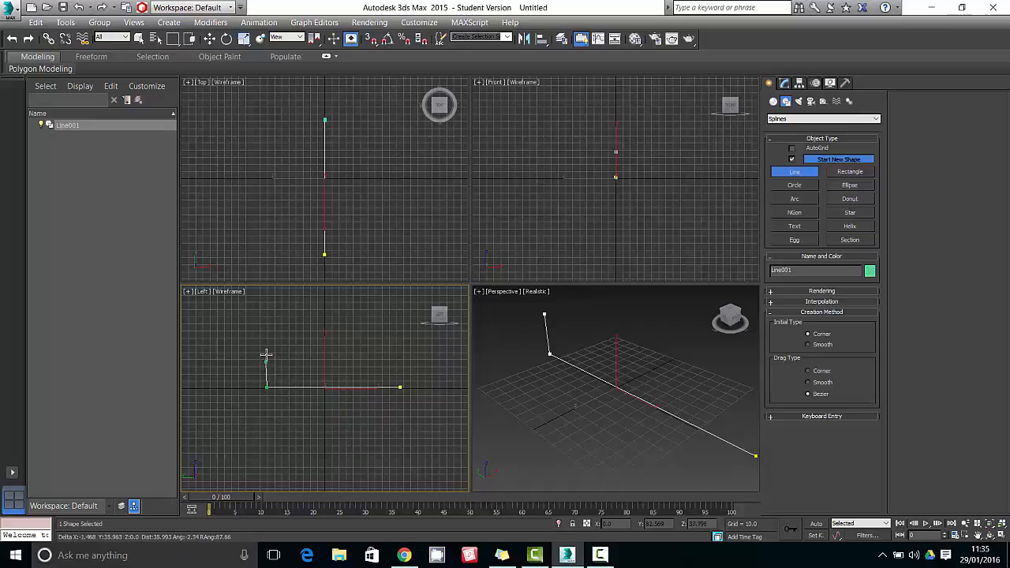
left_click(268, 286, "shift")
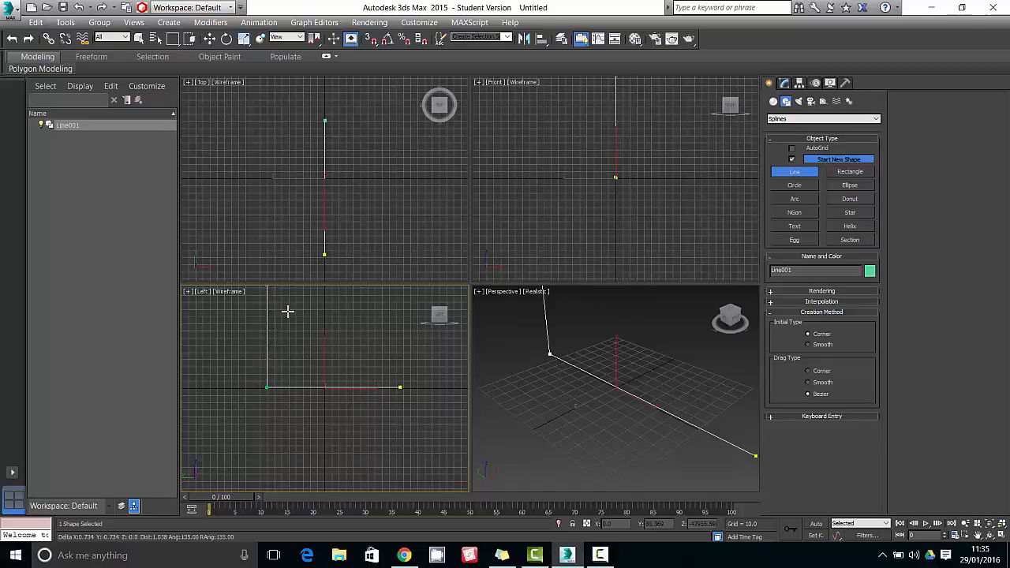
right_click(287, 311)
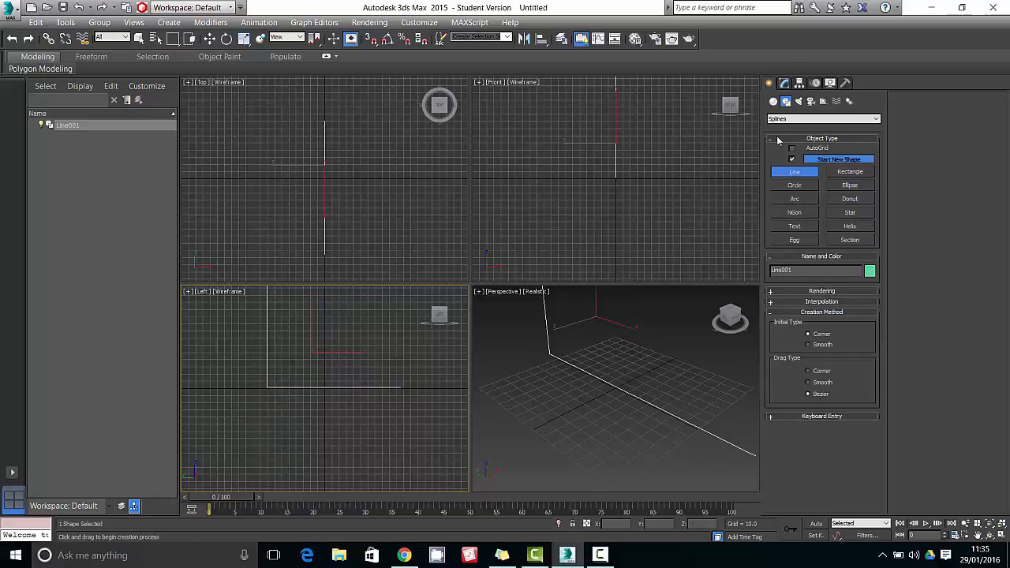
Step: Fillet the corner vertex where the line's floor and wall segments meet to form a small rounded bend
left_click(783, 83)
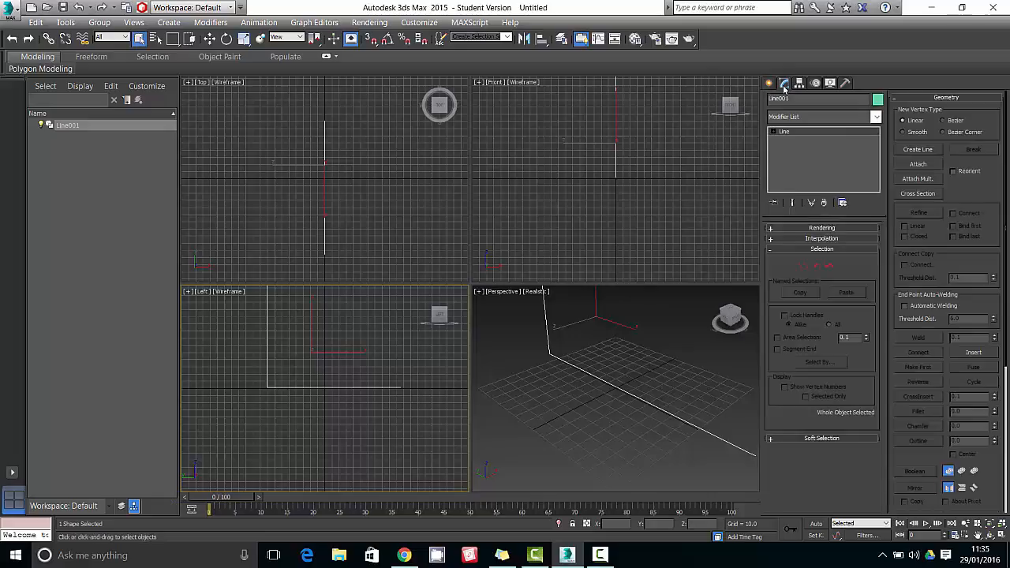
left_click(803, 268)
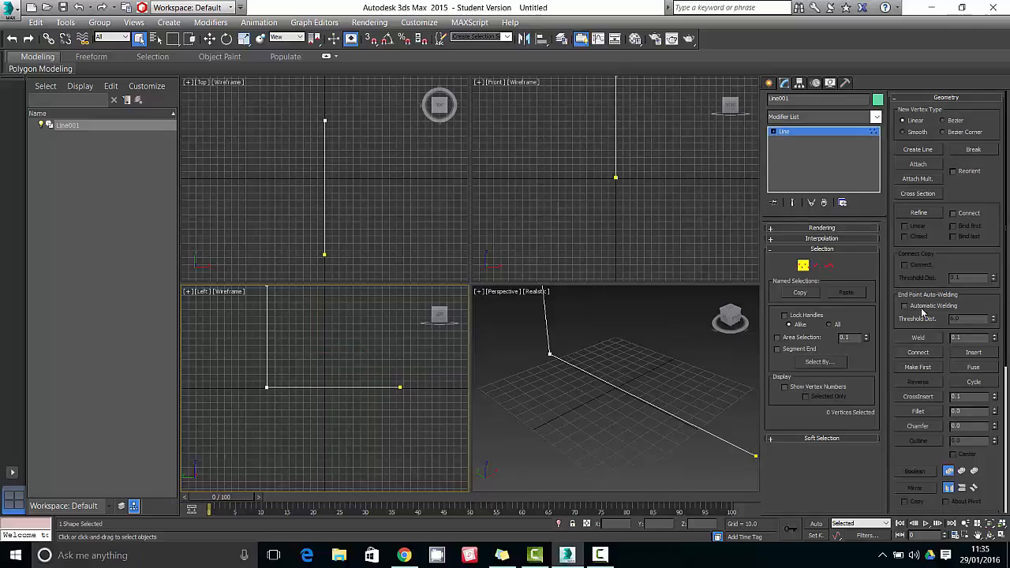
left_click(923, 413)
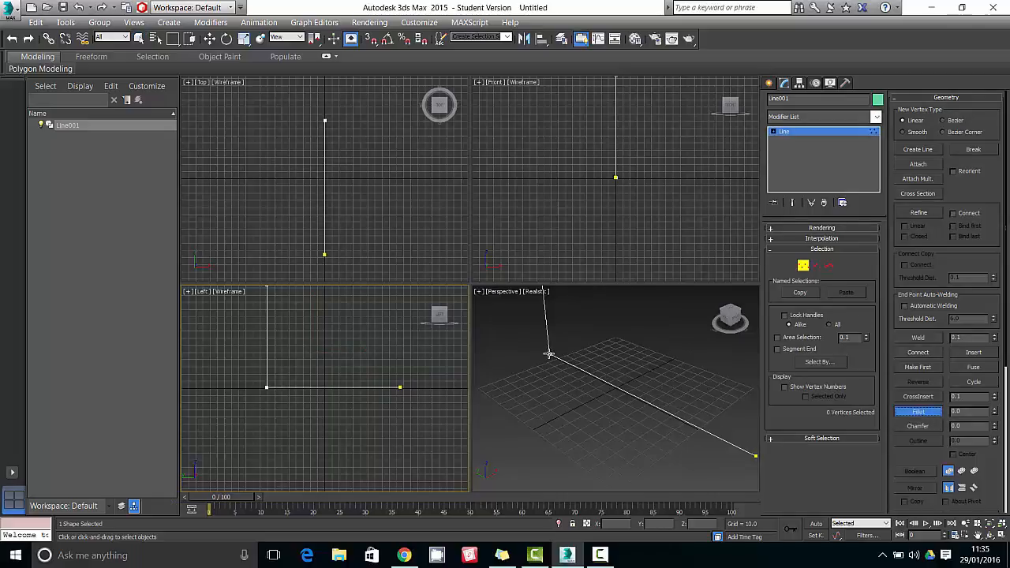
left_click_drag(549, 355, 571, 334)
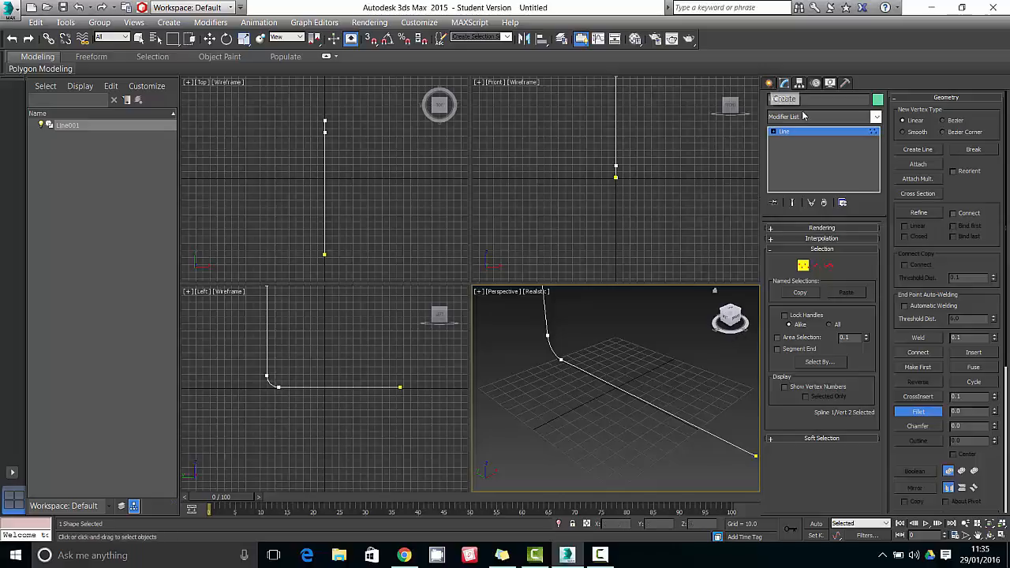
Step: Apply an Extrude modifier to the line with an amount of 1565.5 and move the backdrop along X to fill the Perspective view
left_click(876, 118)
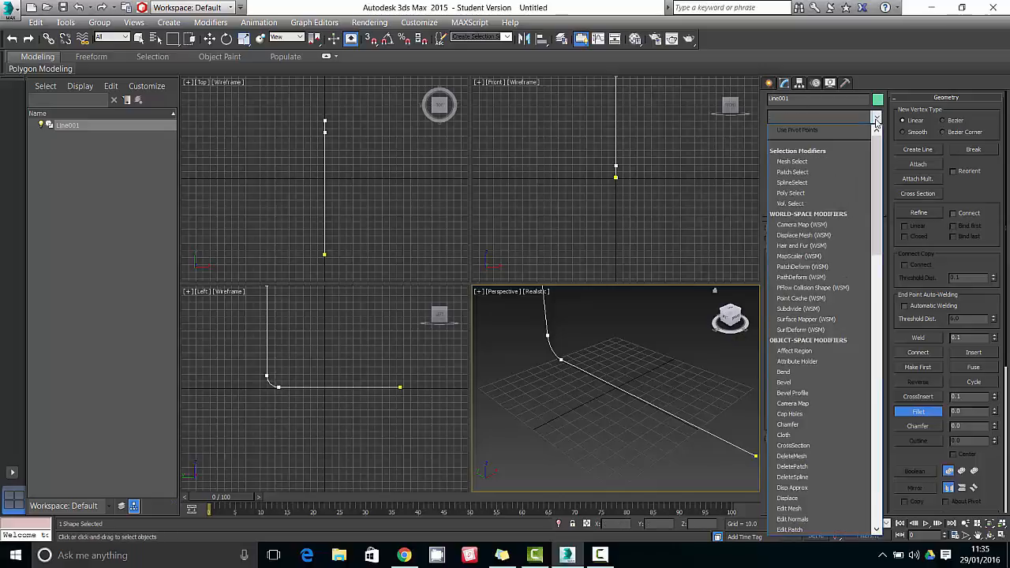
scroll(876, 162, "down", 7)
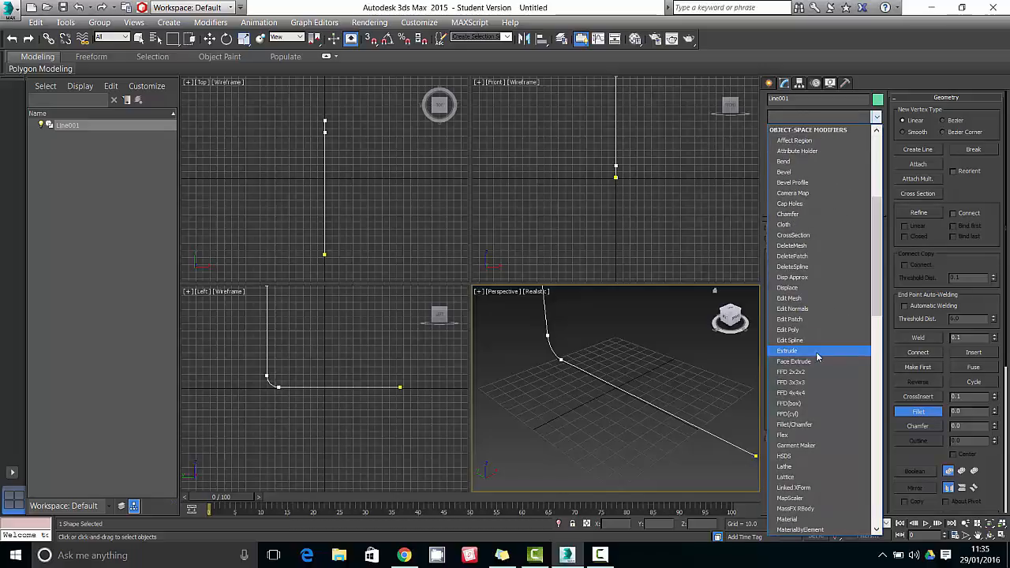
left_click(817, 352)
key("w")
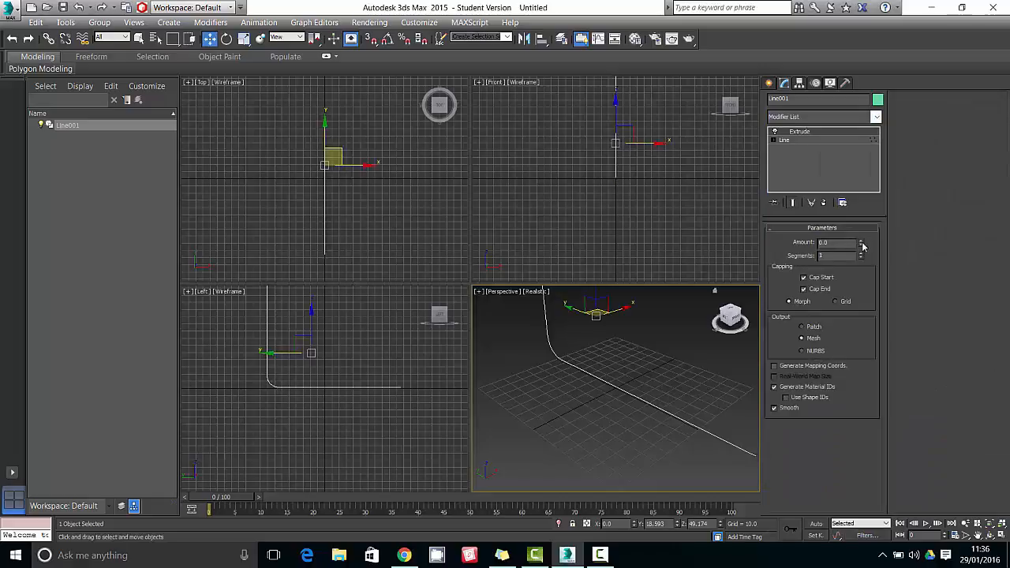
left_click_drag(862, 247, 818, 288)
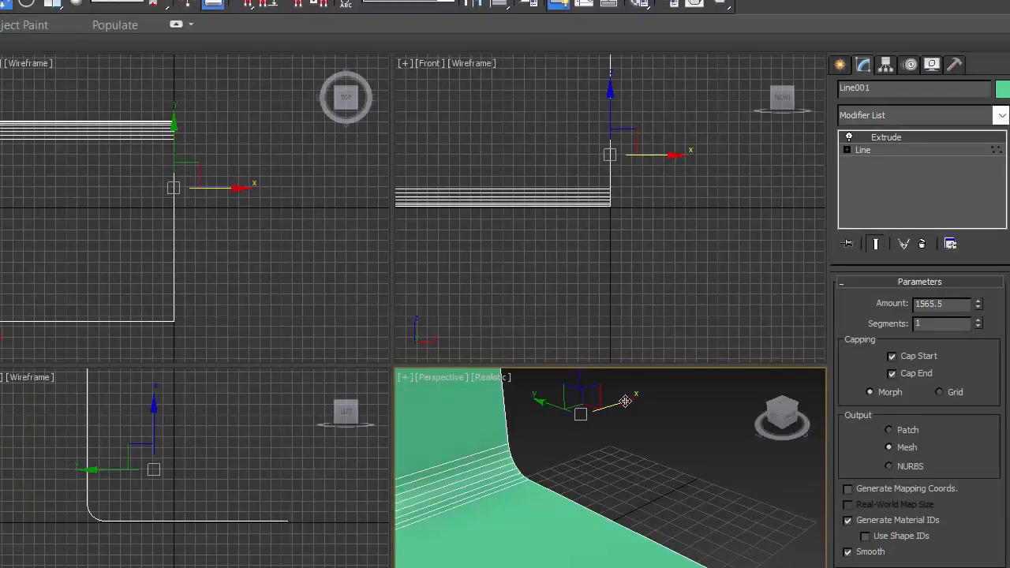
left_click_drag(630, 399, 845, 328)
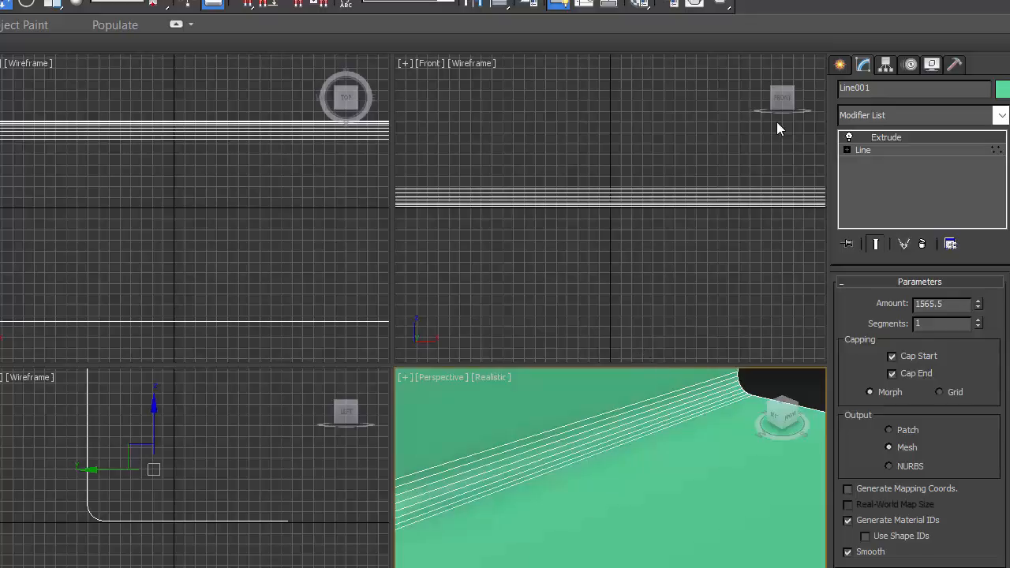
Step: Create a torus knot with a base radius of about 13.6 and cross-section radius of about 5.2, and raise it along Z above the backdrop's floor
left_click(840, 64)
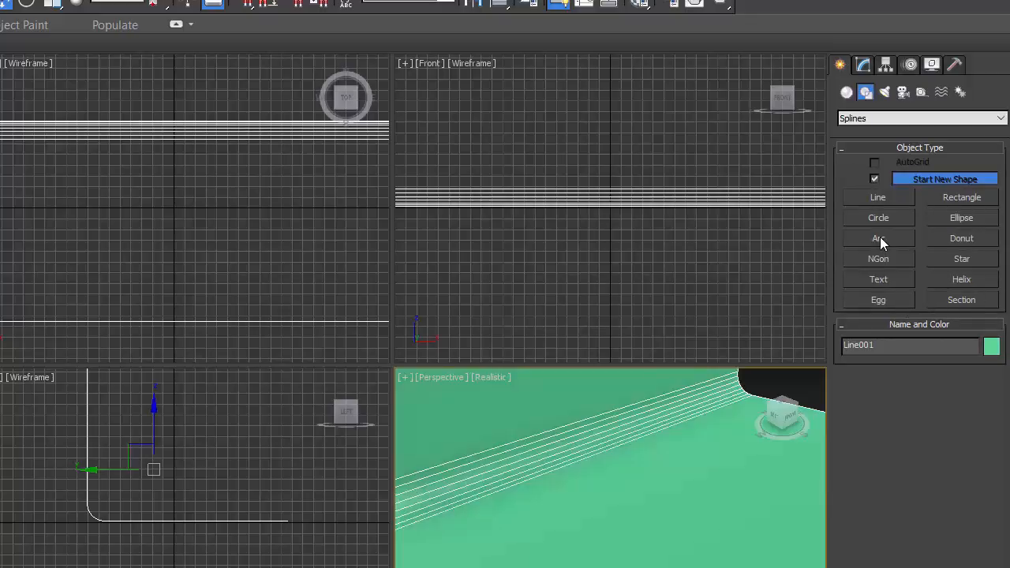
left_click(880, 119)
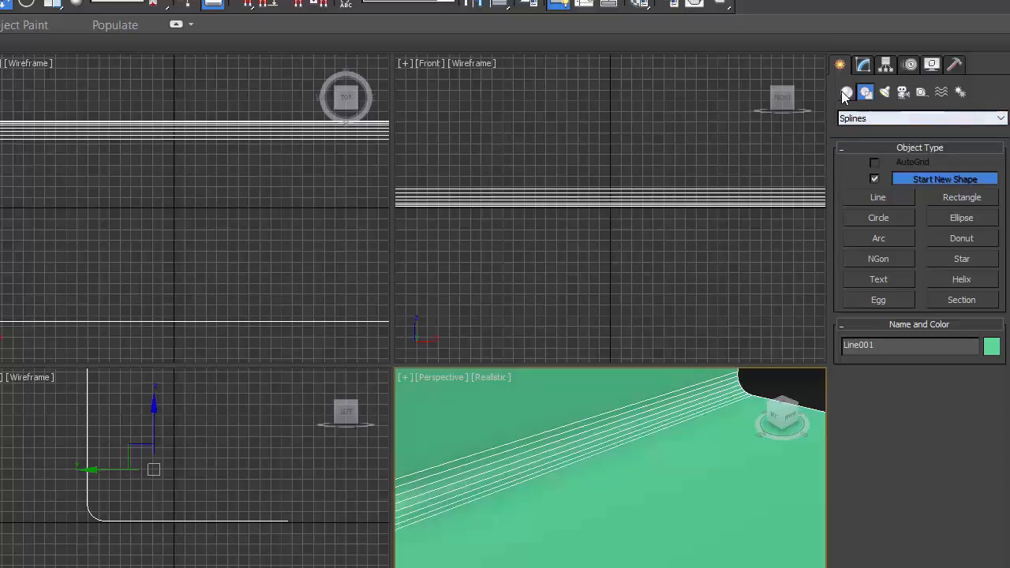
left_click(845, 93)
left_click(850, 123)
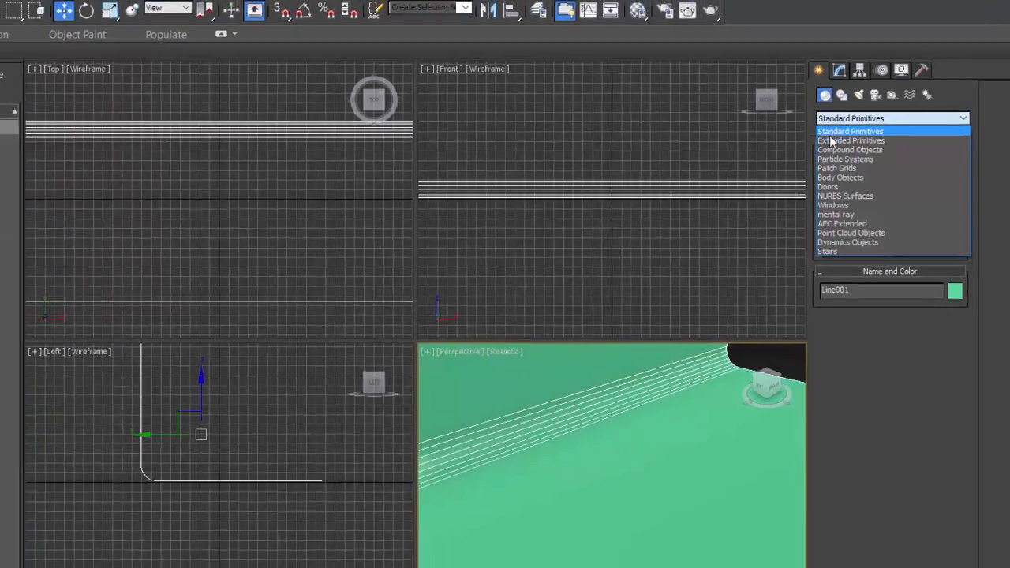
left_click(853, 142)
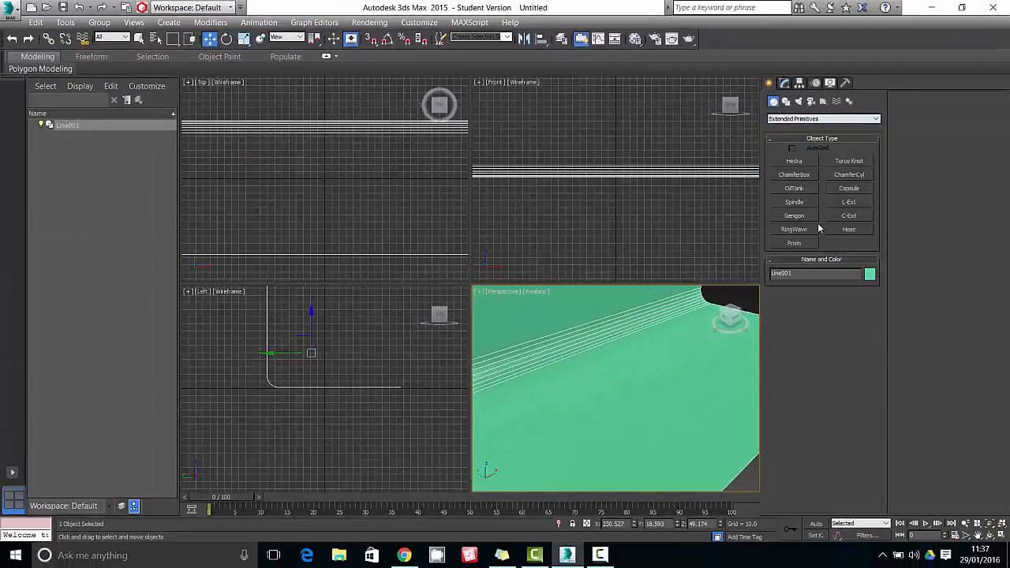
left_click(855, 161)
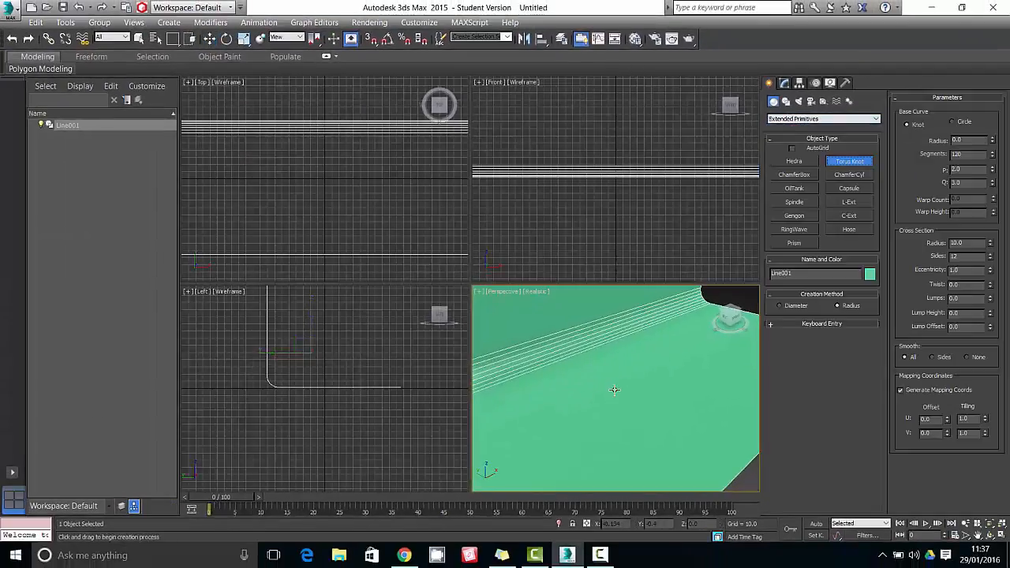
left_click_drag(601, 394, 628, 398)
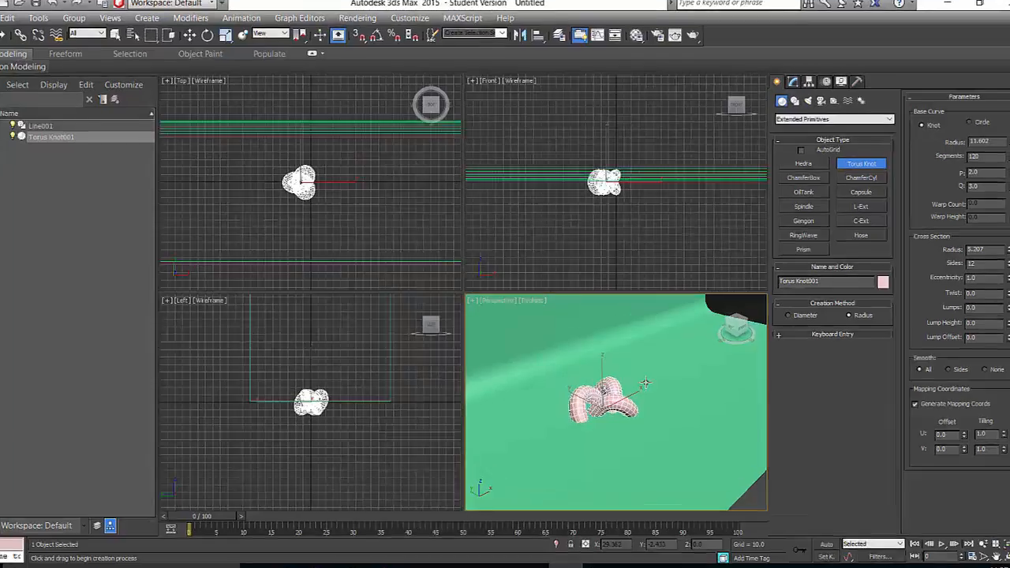
left_click(645, 384)
left_click(190, 34)
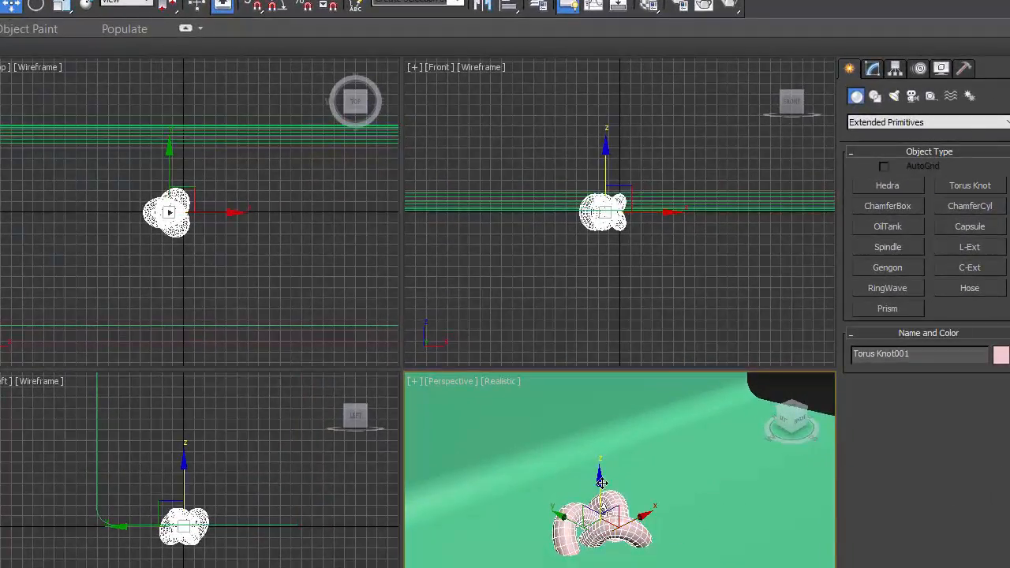
left_click_drag(599, 473, 599, 412)
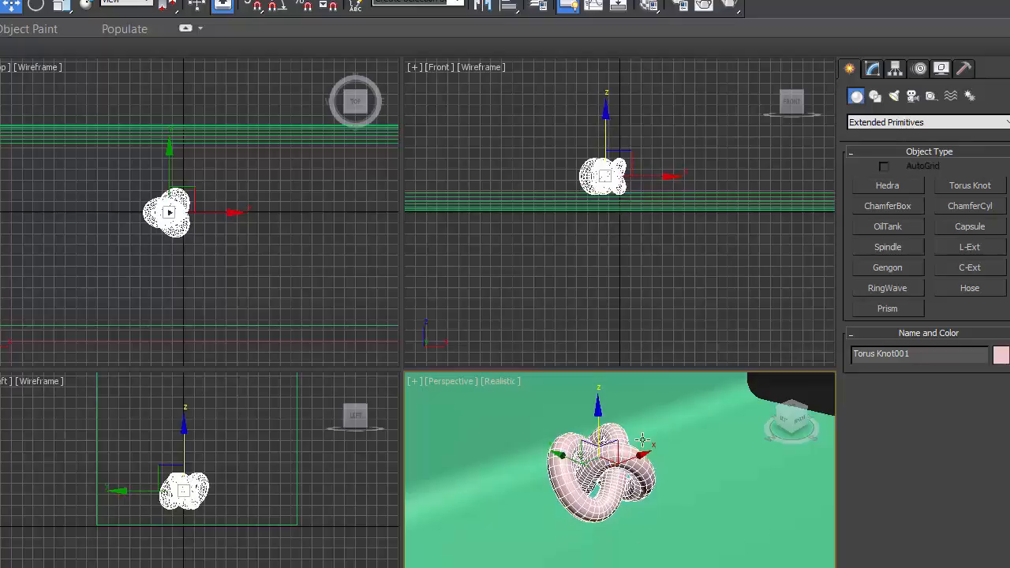
Step: Align the torus knot to the backdrop on X, Y and Z, matching Minimum to Minimum so it rests on the floor
left_click(508, 5)
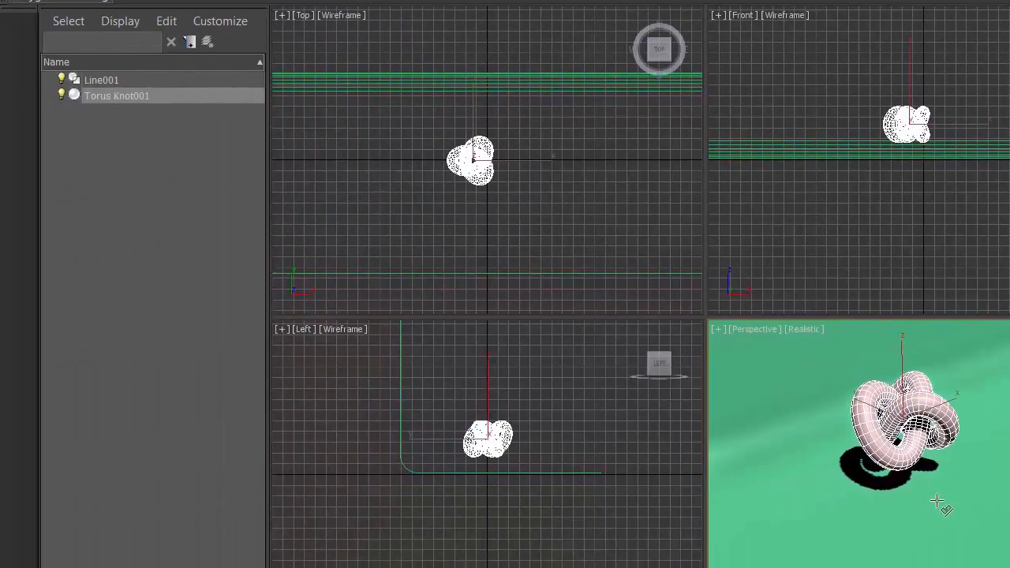
left_click(936, 500)
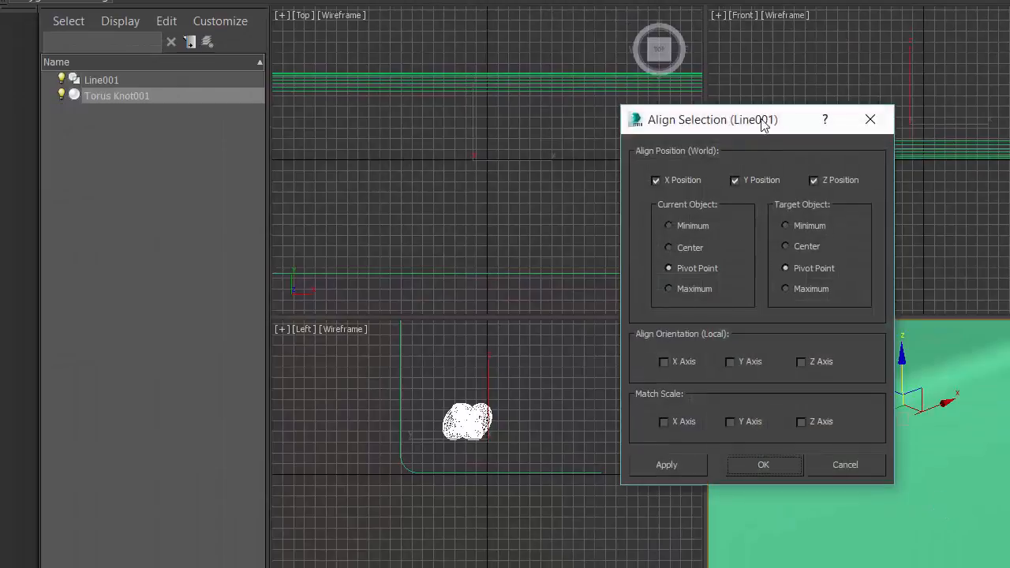
left_click_drag(758, 110, 456, 96)
left_click(483, 212)
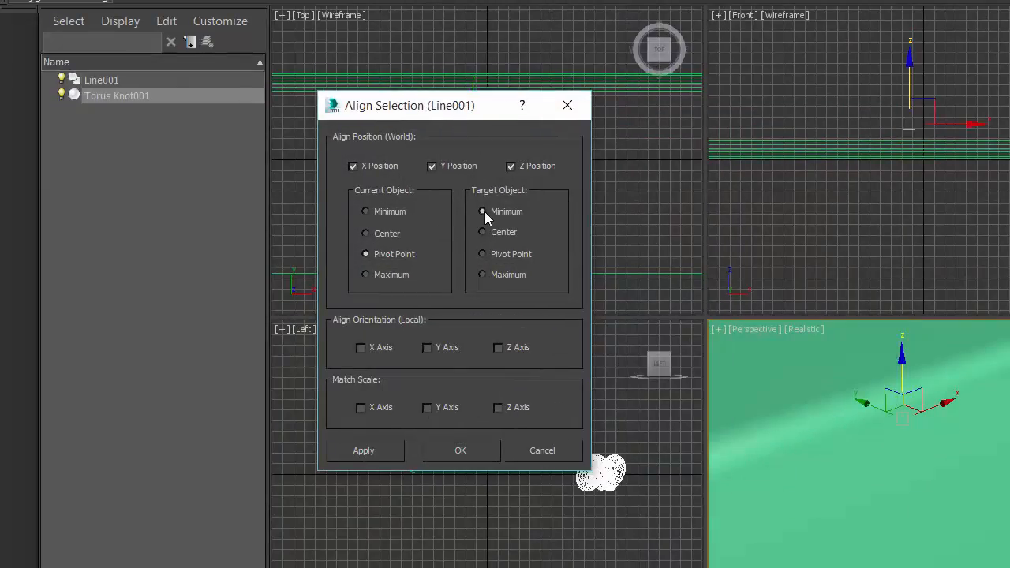
left_click(366, 211)
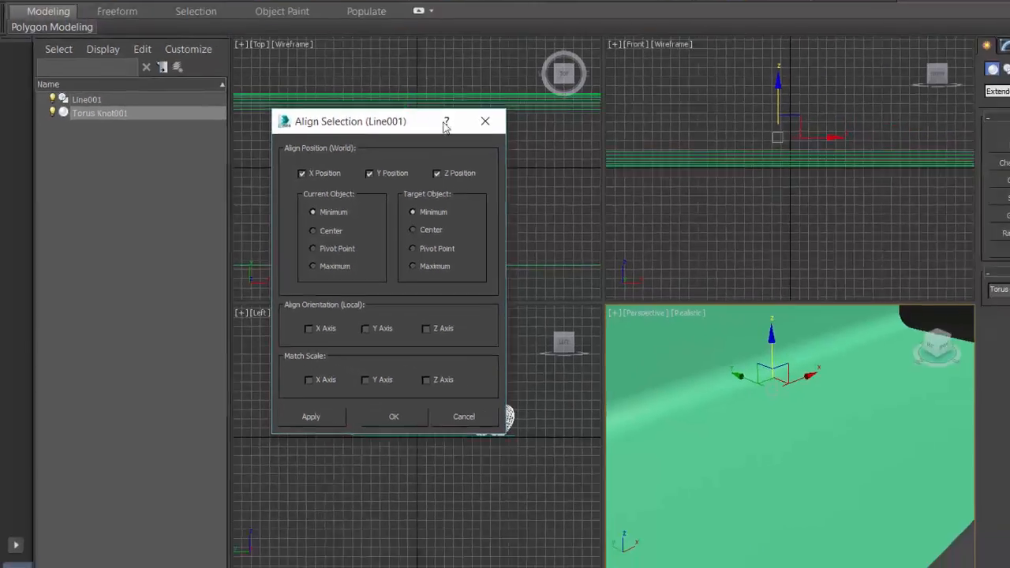
left_click_drag(474, 105, 928, 151)
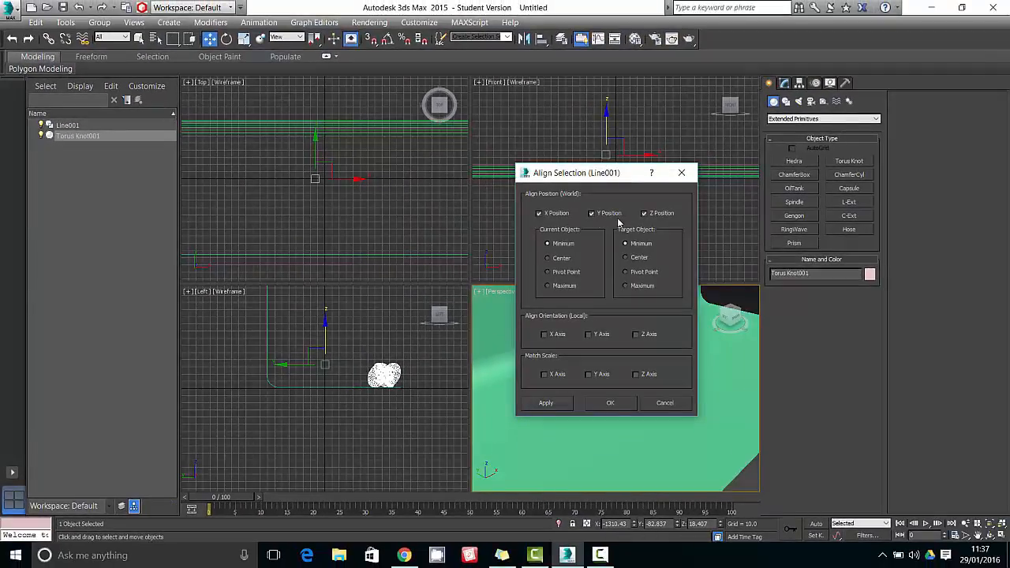
left_click(546, 402)
left_click(609, 403)
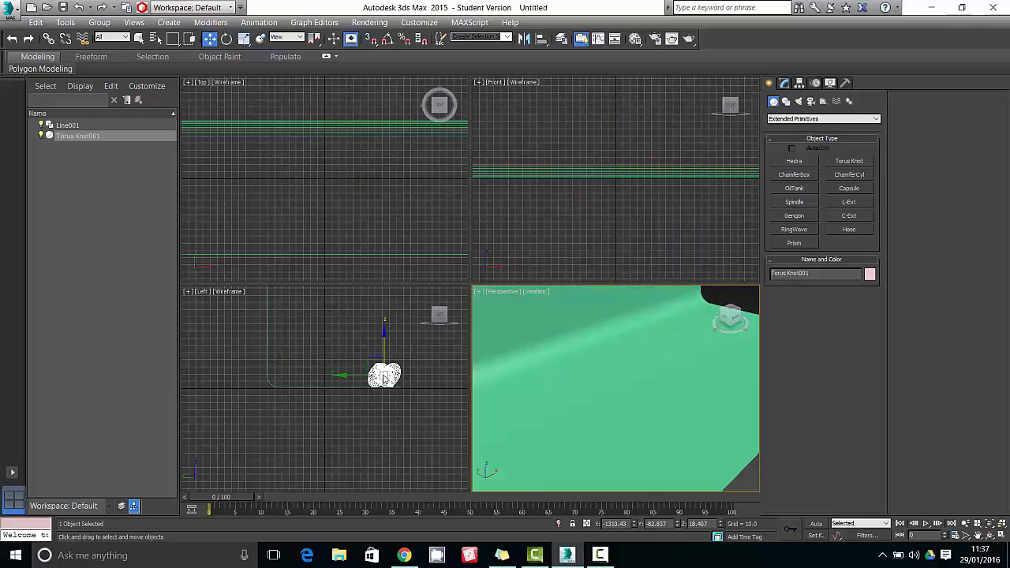
Step: Move the torus knot along Y in the Left view to about -3.4, near the middle of the backdrop's floor
left_click(343, 379)
left_click(421, 374)
left_click(384, 372)
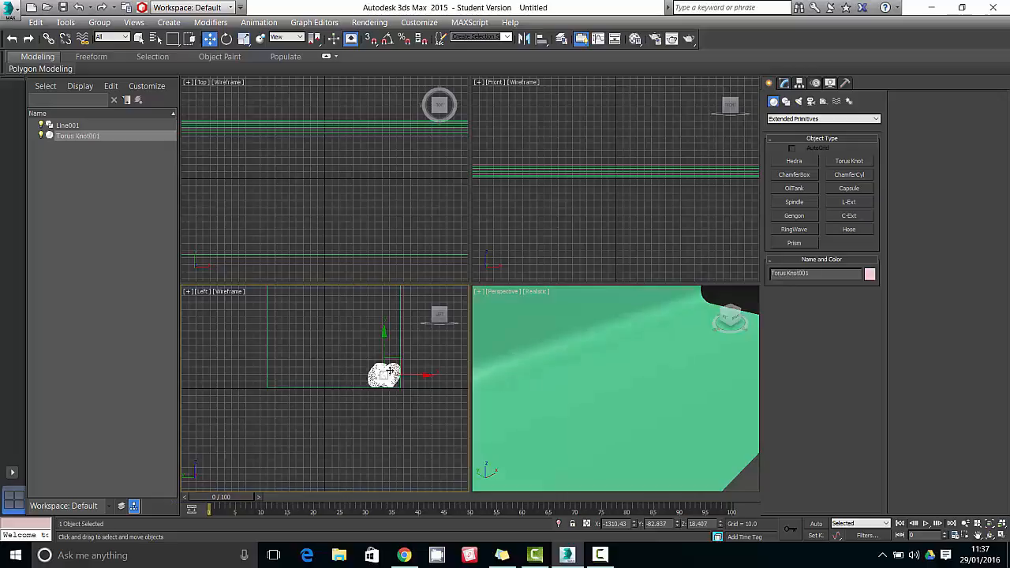
left_click_drag(425, 374, 371, 371)
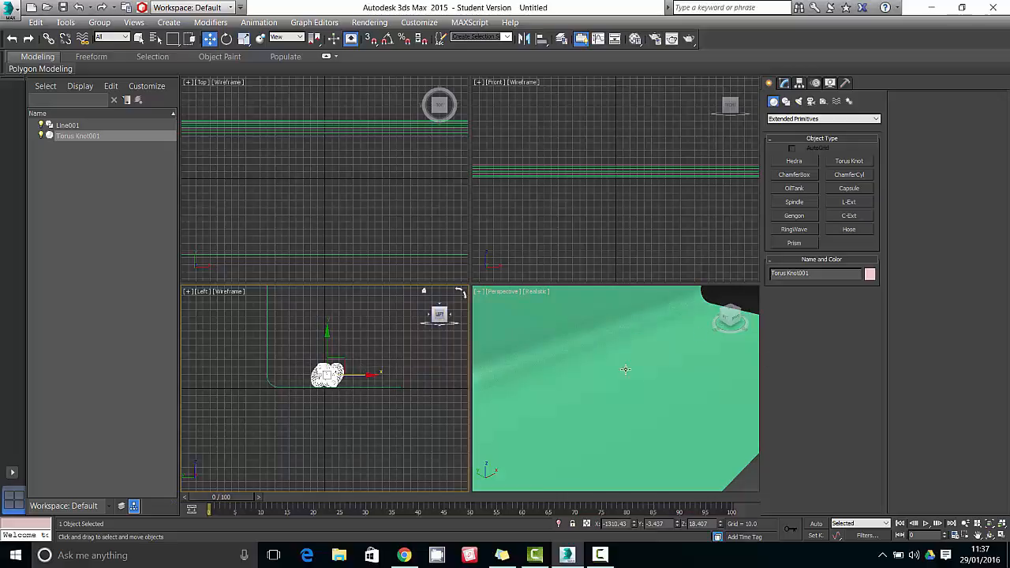
Step: Move the torus knot along X to about -22, from one end of the backdrop toward the other
scroll(700, 332, "down", 10)
scroll(539, 420, "down", 2)
left_click(480, 434)
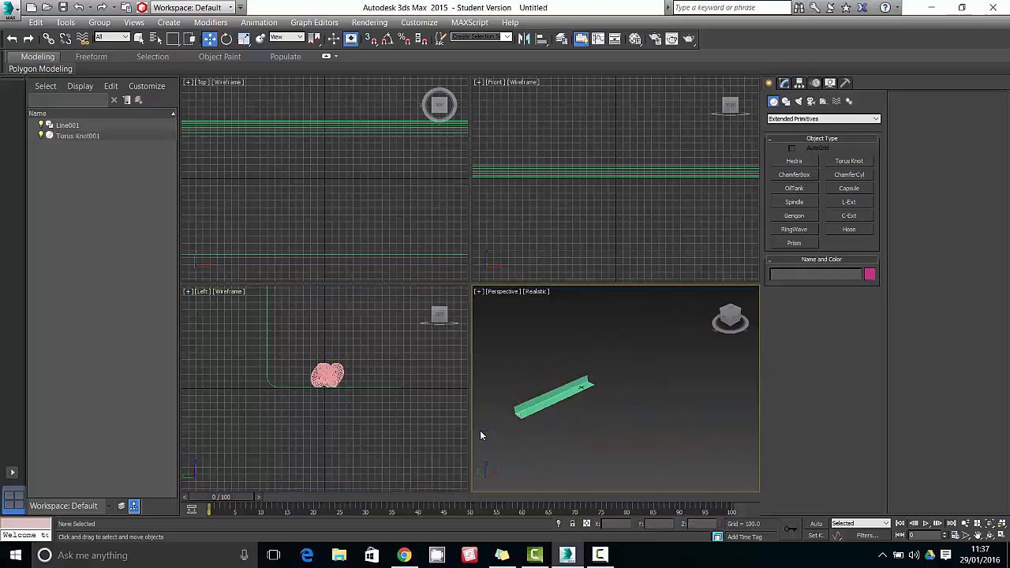
left_click(519, 413)
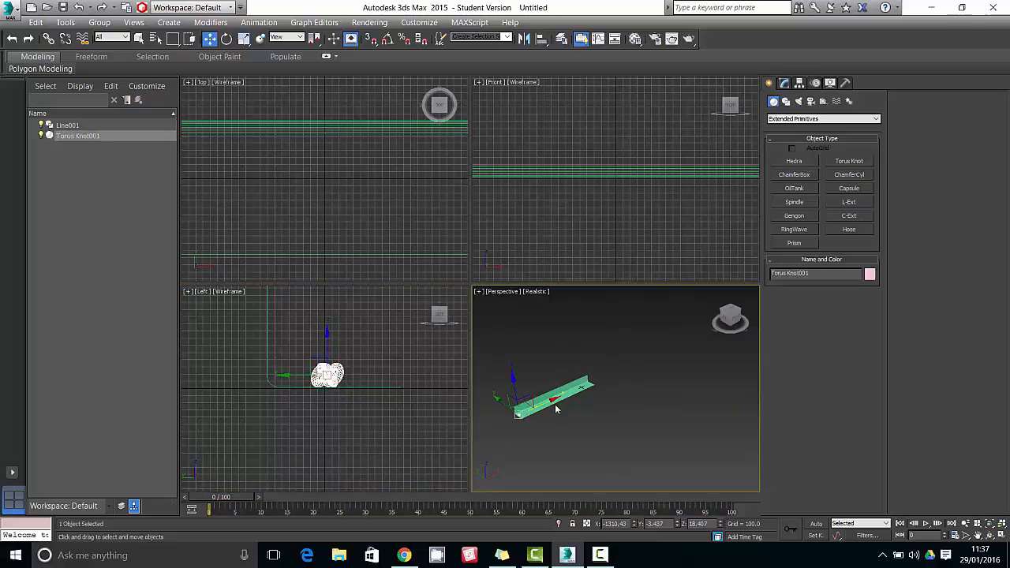
left_click_drag(552, 397, 627, 373)
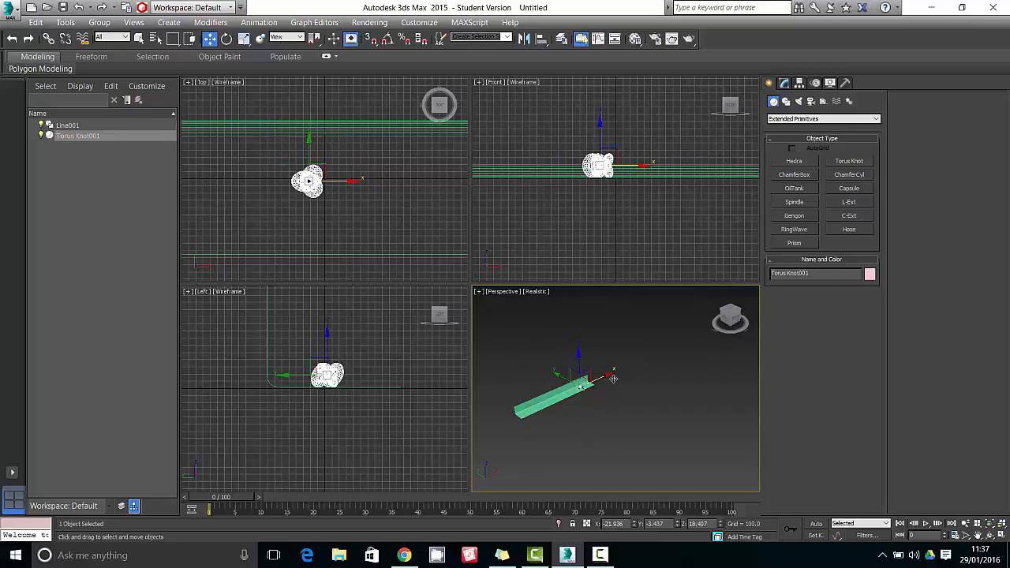
Step: Shift the torus knot along X to about -71 and frame it close up against the backdrop in the Perspective view
scroll(597, 428, "up", 3)
scroll(595, 423, "up", 3)
middle_click_drag(576, 375, 632, 501)
scroll(557, 340, "up", 2)
middle_click_drag(559, 343, 626, 503)
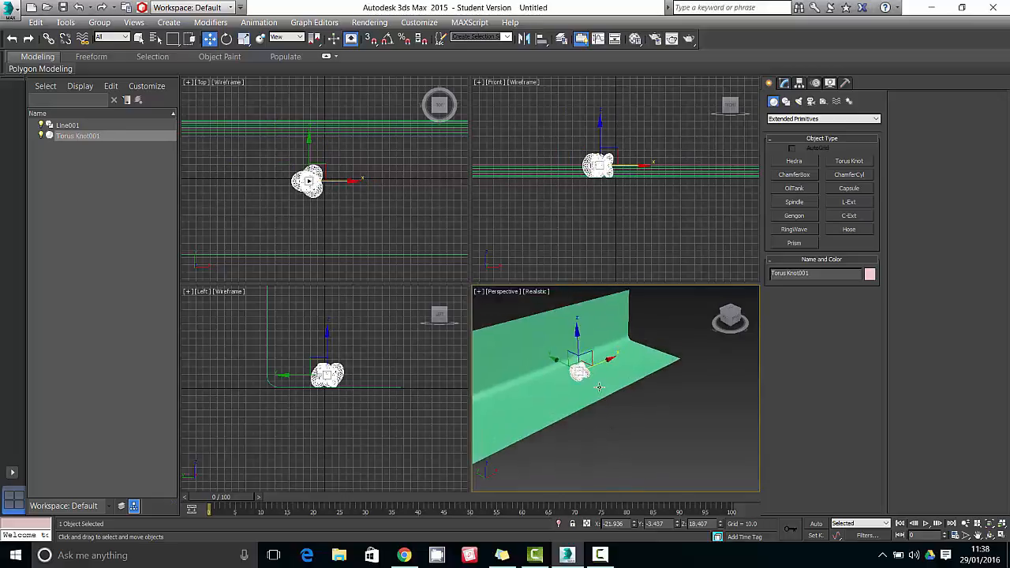
scroll(599, 386, "up", 4)
scroll(597, 390, "up", 2)
middle_click_drag(605, 396, 654, 466)
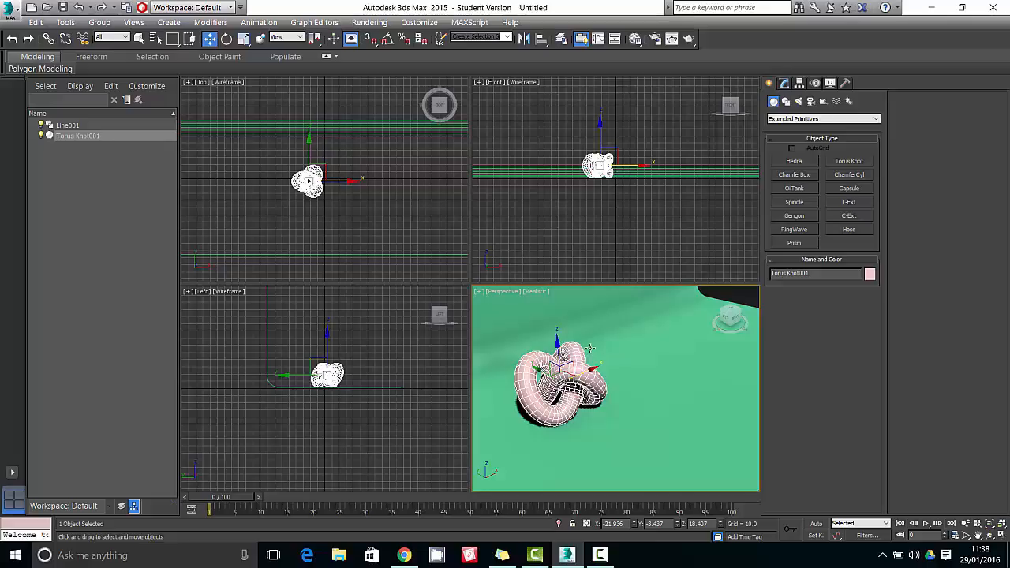
middle_click_drag(630, 325, 631, 385, "alt")
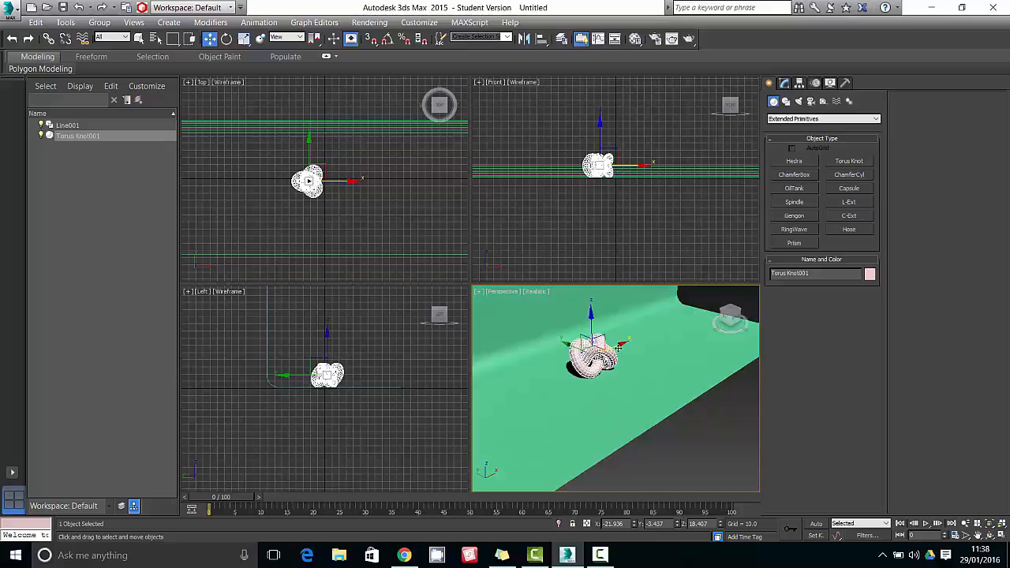
left_click_drag(622, 344, 588, 376)
middle_click_drag(588, 376, 686, 376, "alt")
scroll(646, 370, "up", 5)
scroll(713, 403, "down", 4)
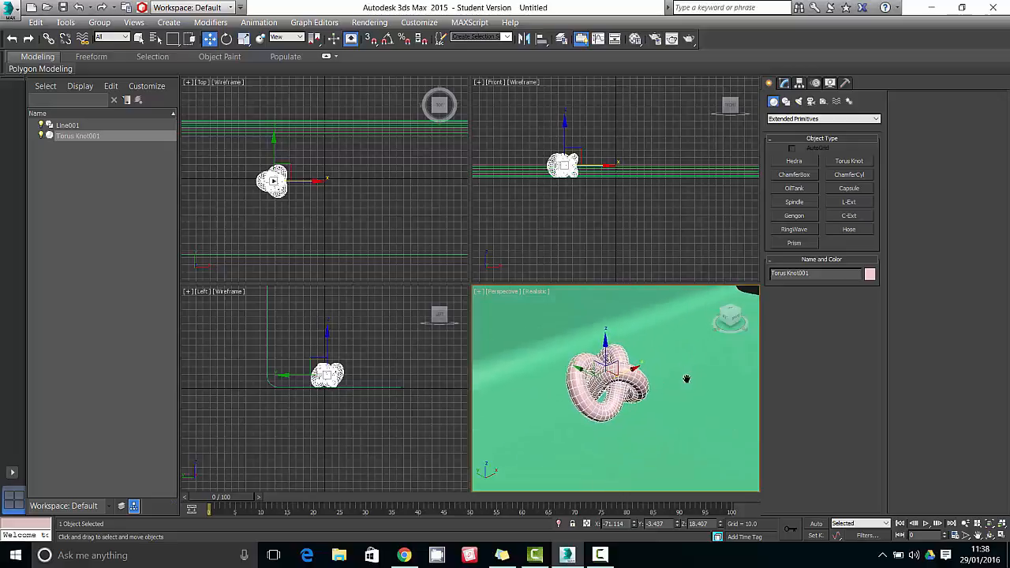
Step: Create a free photometric light in the Left view at a height of about 90 above the knot, declining mr Photographic Exposure Control
left_click(800, 102)
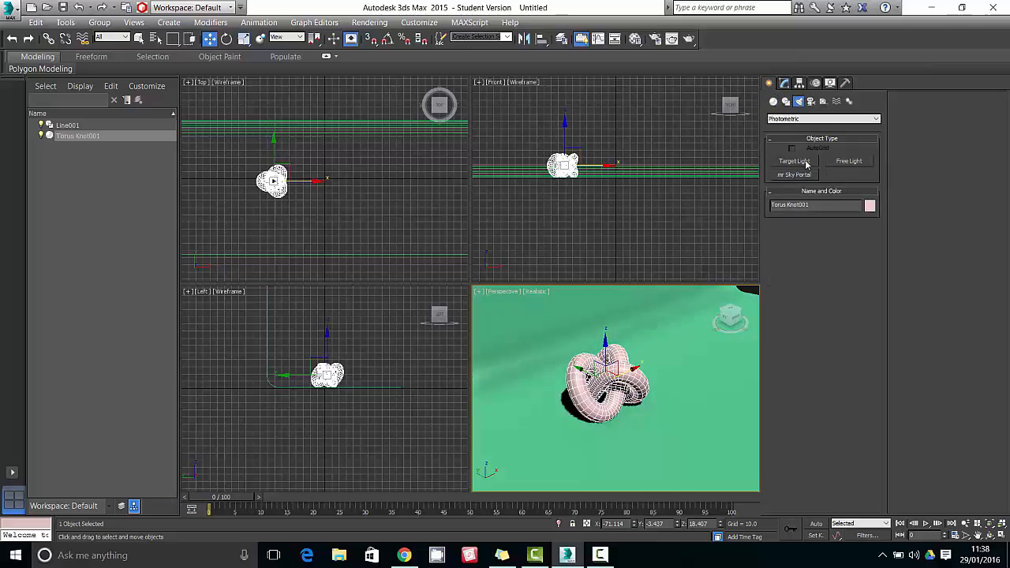
left_click(848, 161)
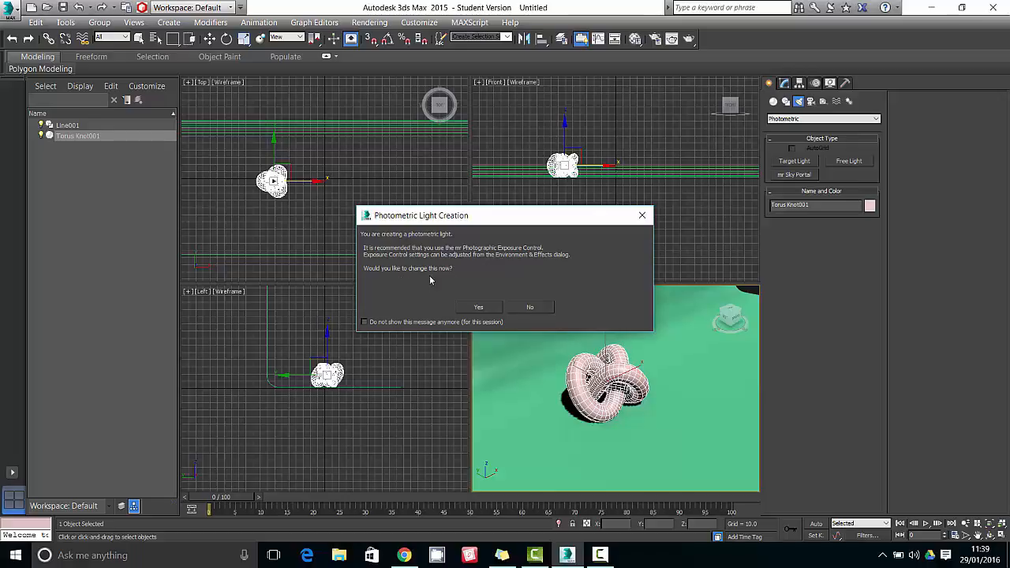
left_click(534, 308)
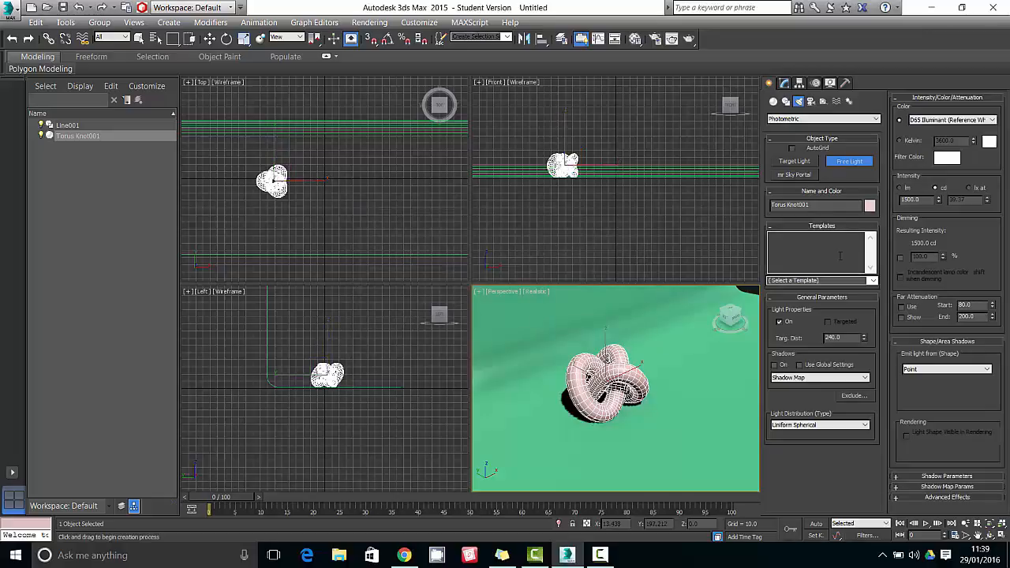
left_click(326, 323)
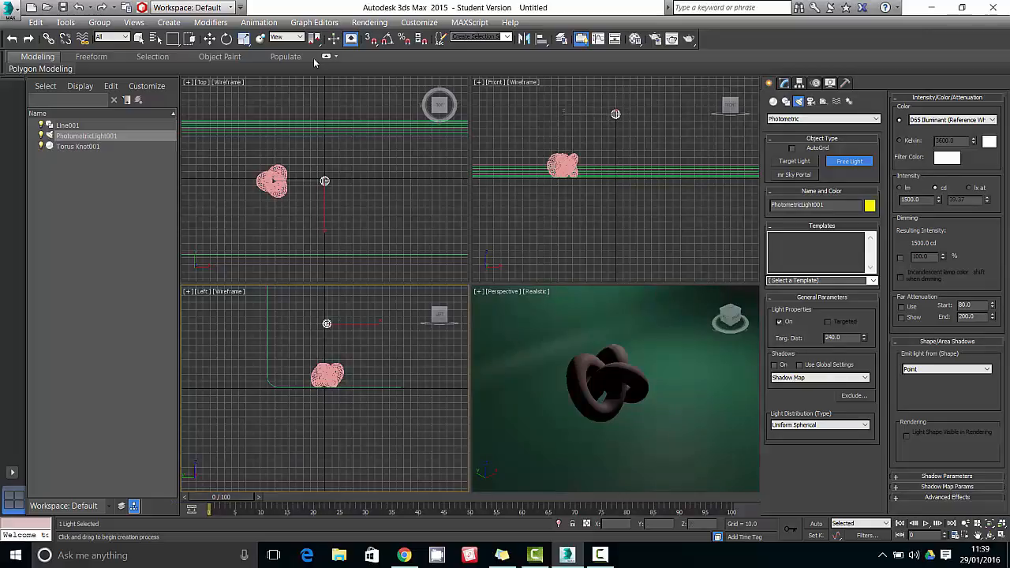
Step: Move the photometric light along X in the Front view to about -75 so it sits directly above the torus knot
left_click(209, 38)
left_click(574, 117)
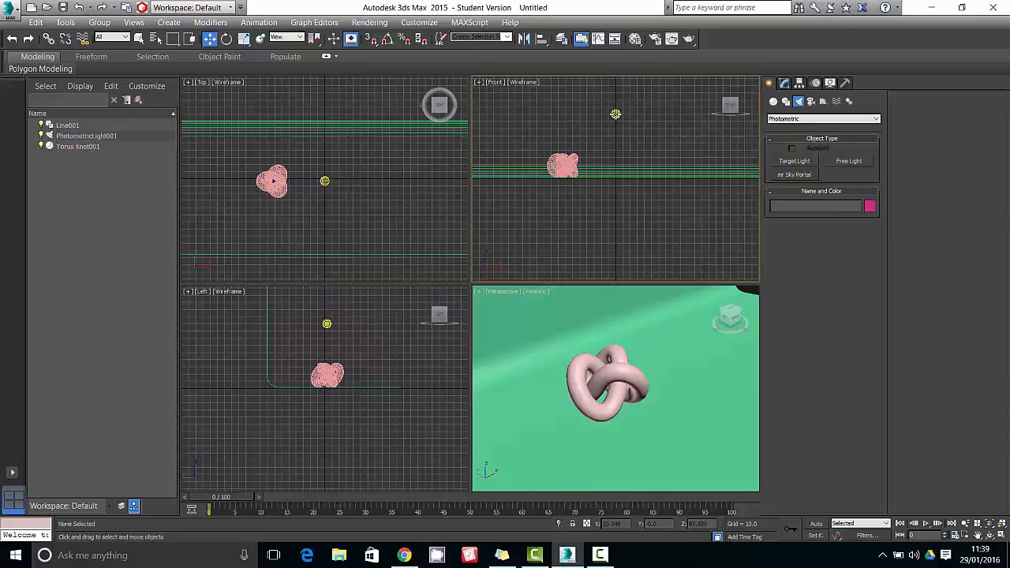
left_click_drag(649, 115, 595, 115)
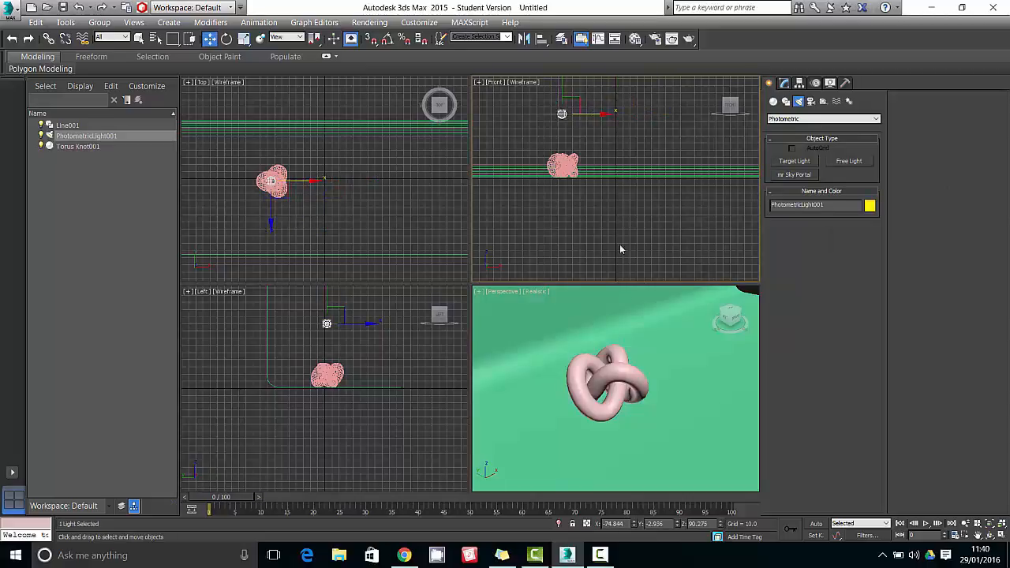
Step: Render the Perspective view to check the lighting and close the rendered frame
left_click(624, 300)
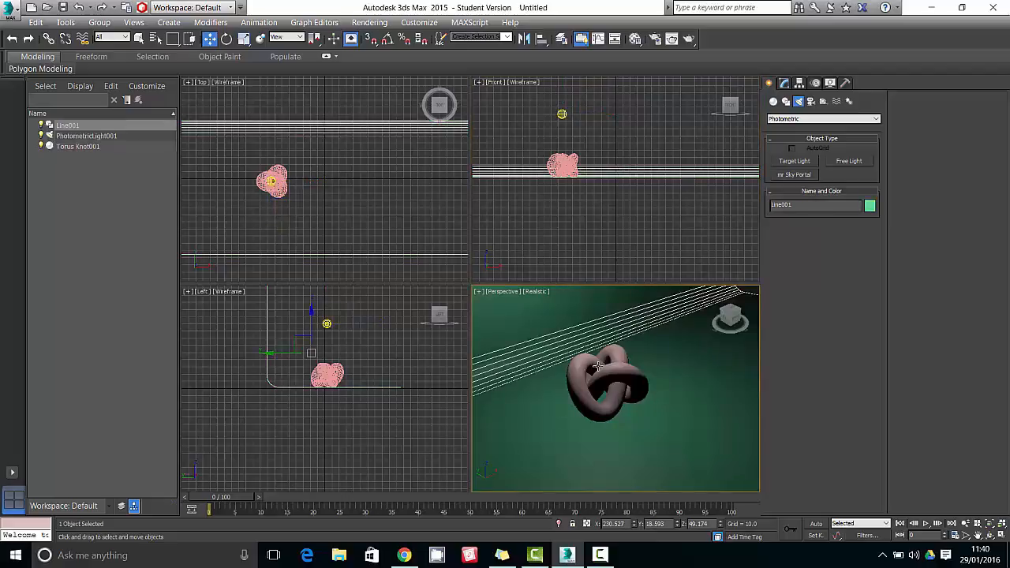
left_click(690, 40)
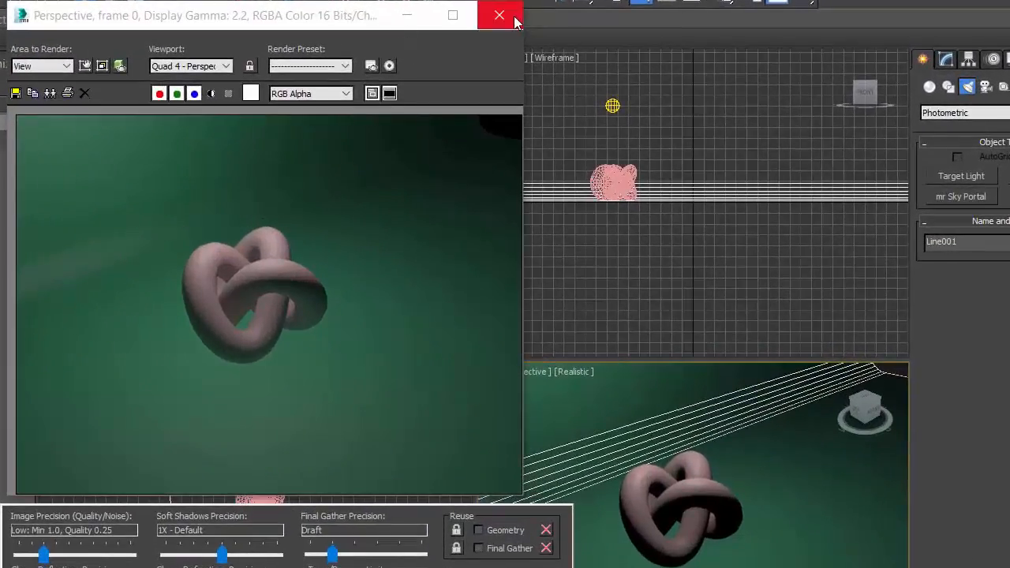
left_click(513, 21)
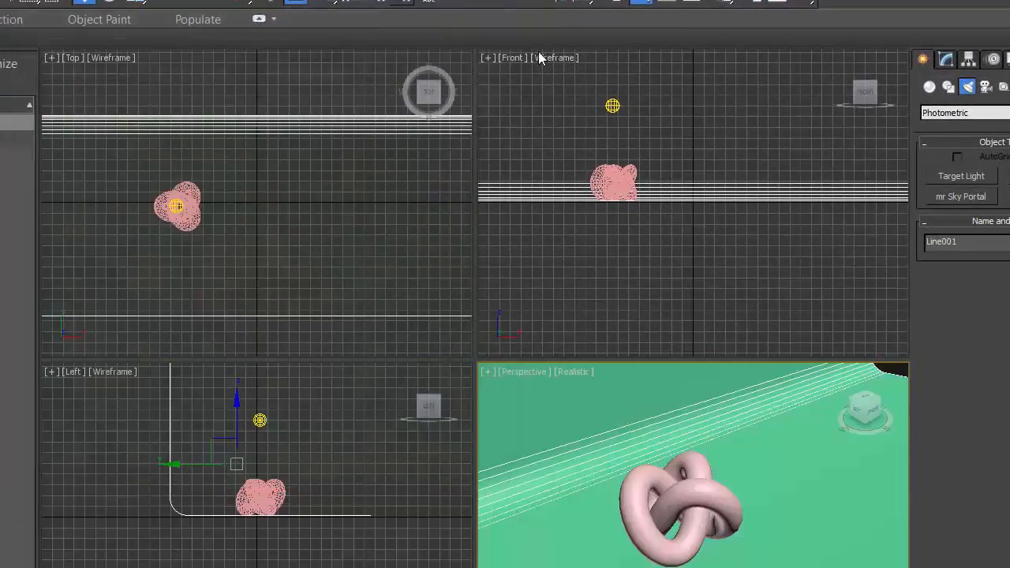
Step: Turn on the Targeted property for the photometric light above the torus knot
left_click(612, 105)
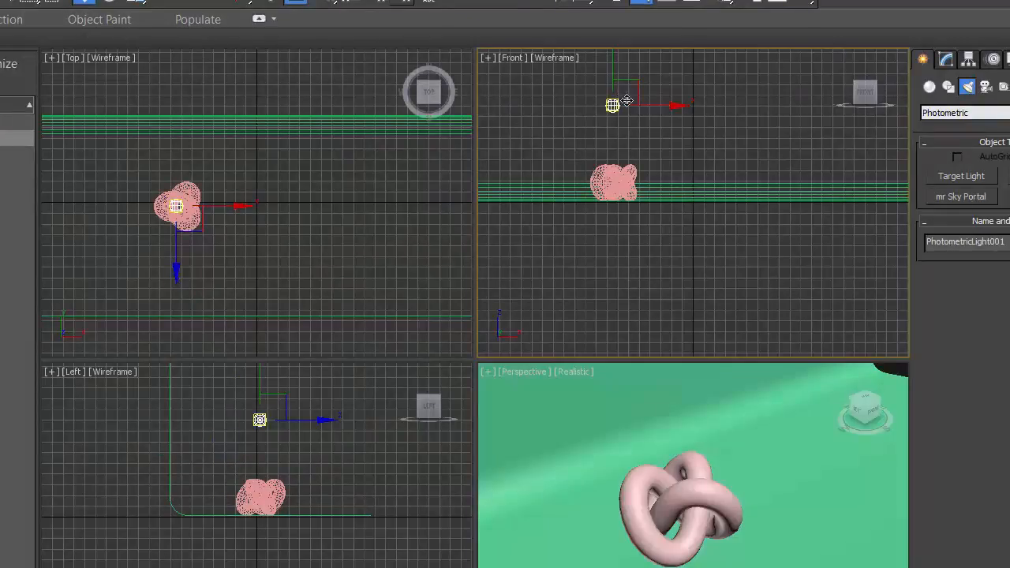
left_click(946, 60)
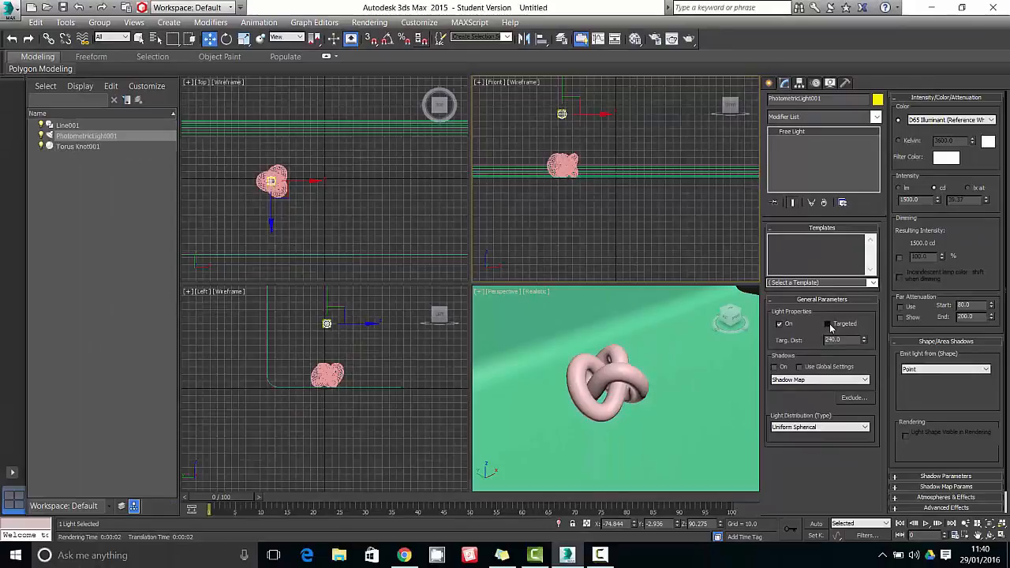
left_click(1008, 419)
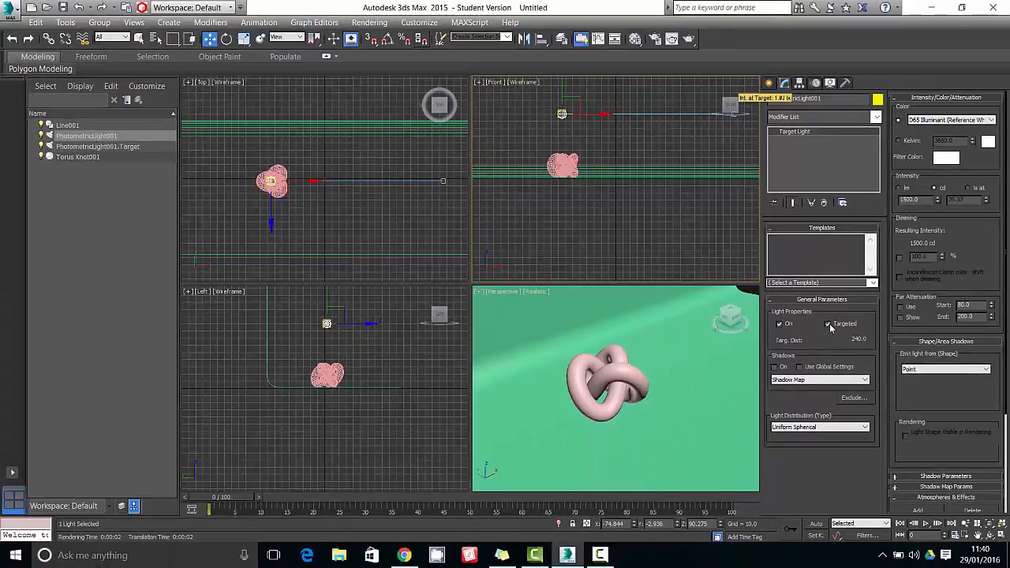
Step: Move the light's target along X to the torus knot and down to the floor so the light points straight down
scroll(601, 339, "down", 7)
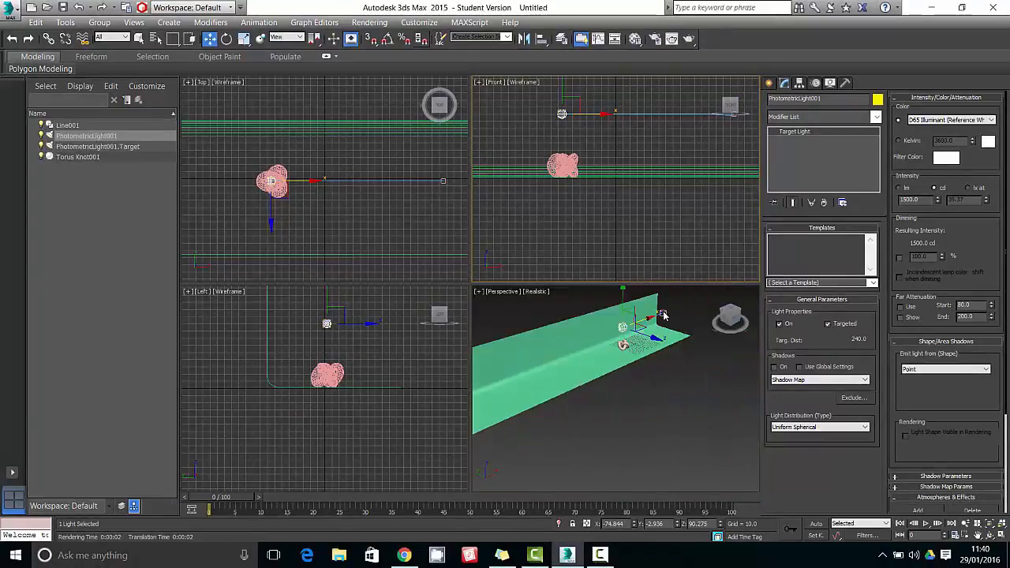
scroll(659, 327, "up", 5)
middle_click_drag(654, 342, 672, 424)
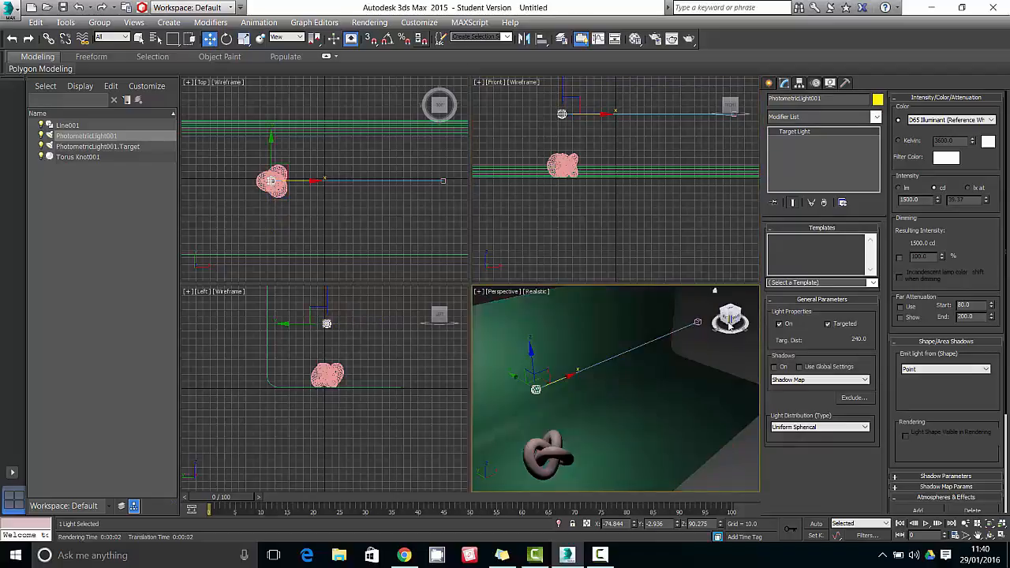
left_click(698, 325)
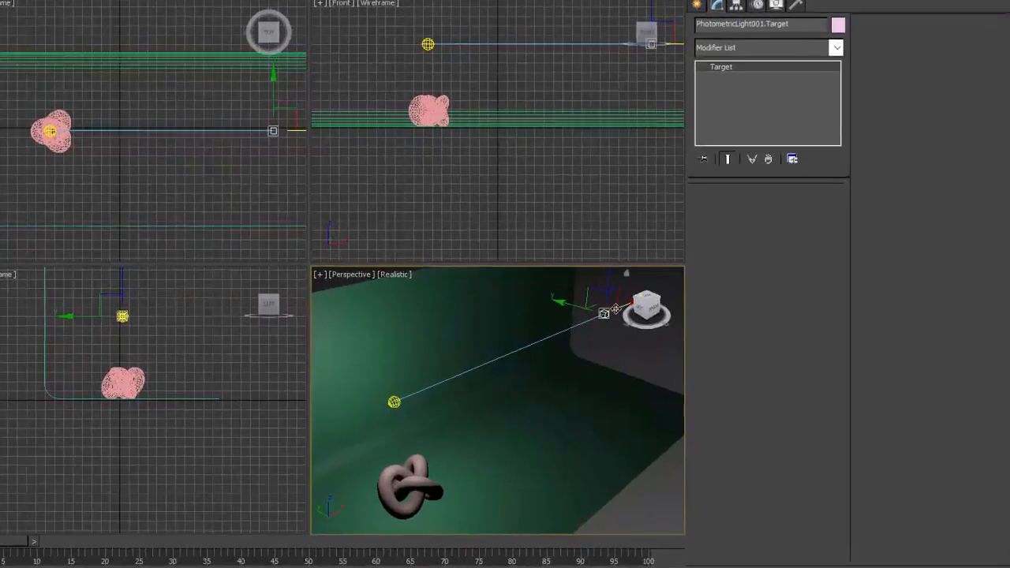
left_click_drag(665, 312, 501, 392)
left_click_drag(404, 404, 392, 467)
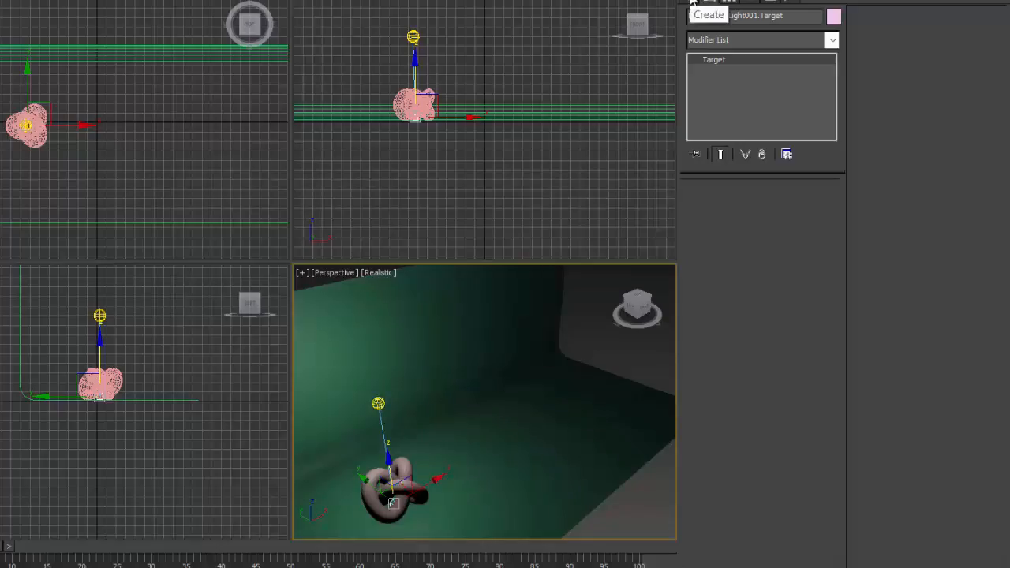
Step: Set the targeted photometric light above the torus knot to emit light from a Rectangle shape
left_click(377, 402)
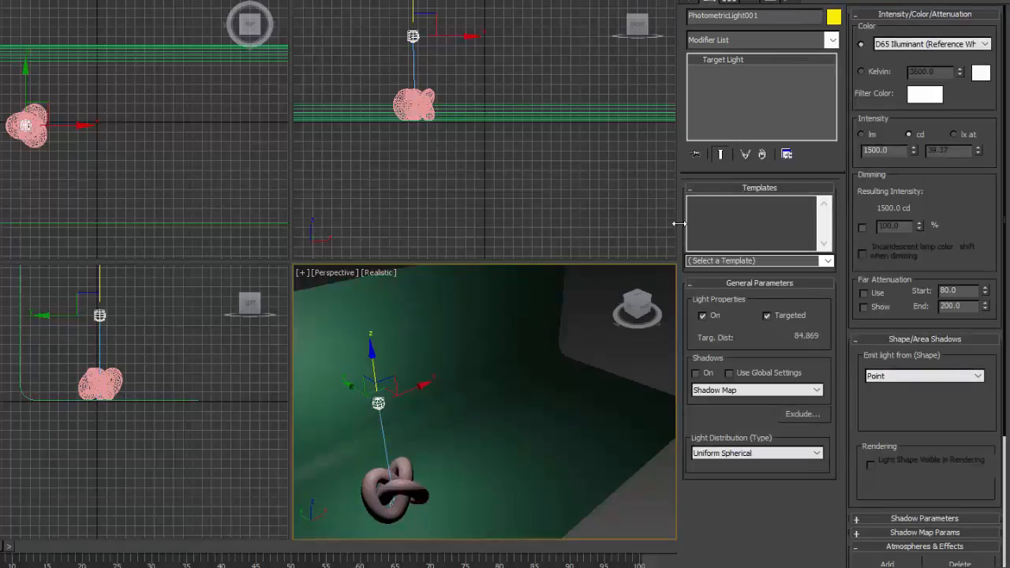
left_click_drag(834, 239, 915, 240)
scroll(998, 289, "down", 2)
scroll(998, 289, "down", 10)
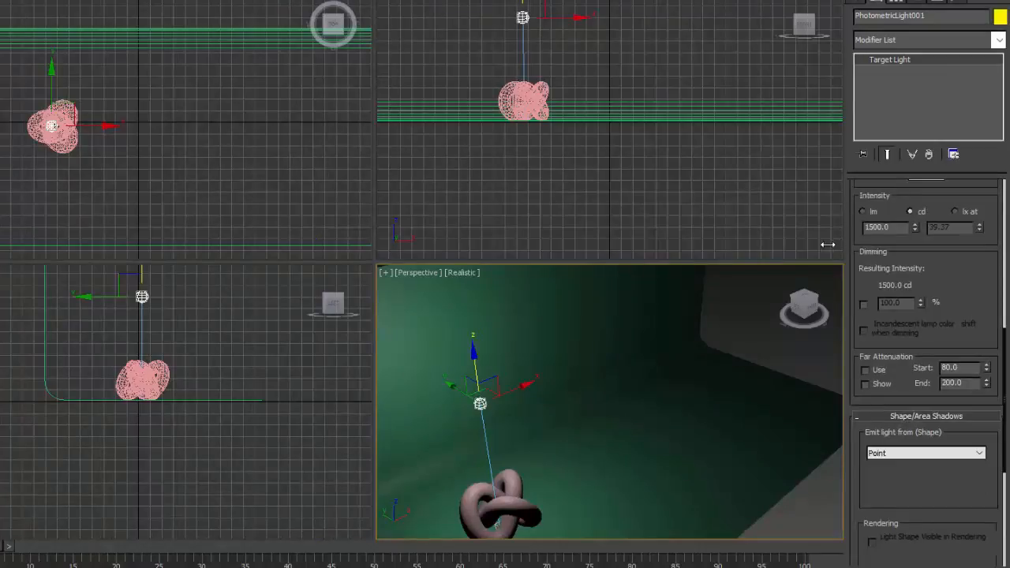
left_click_drag(842, 242, 792, 251)
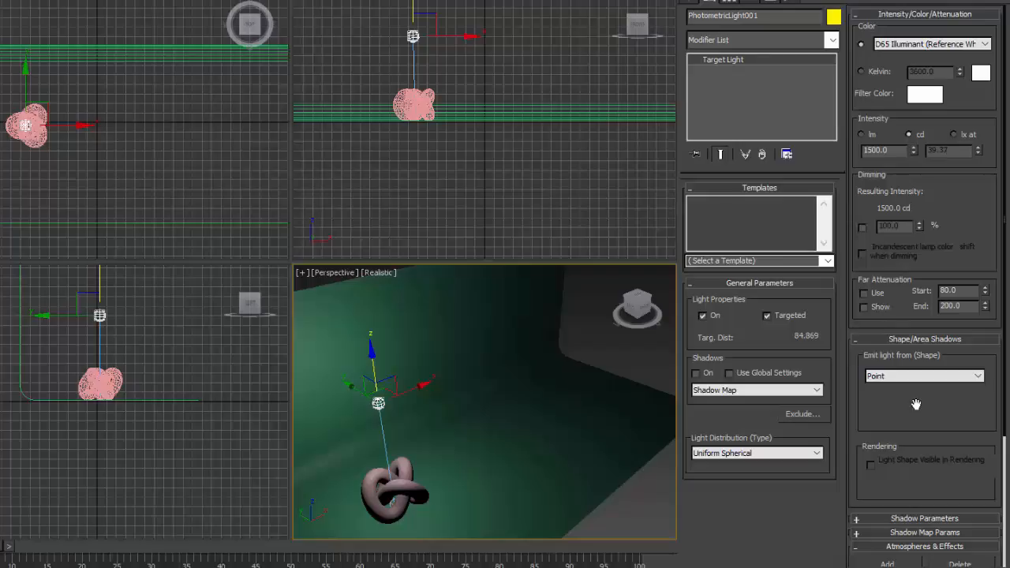
scroll(915, 398, "down", 2)
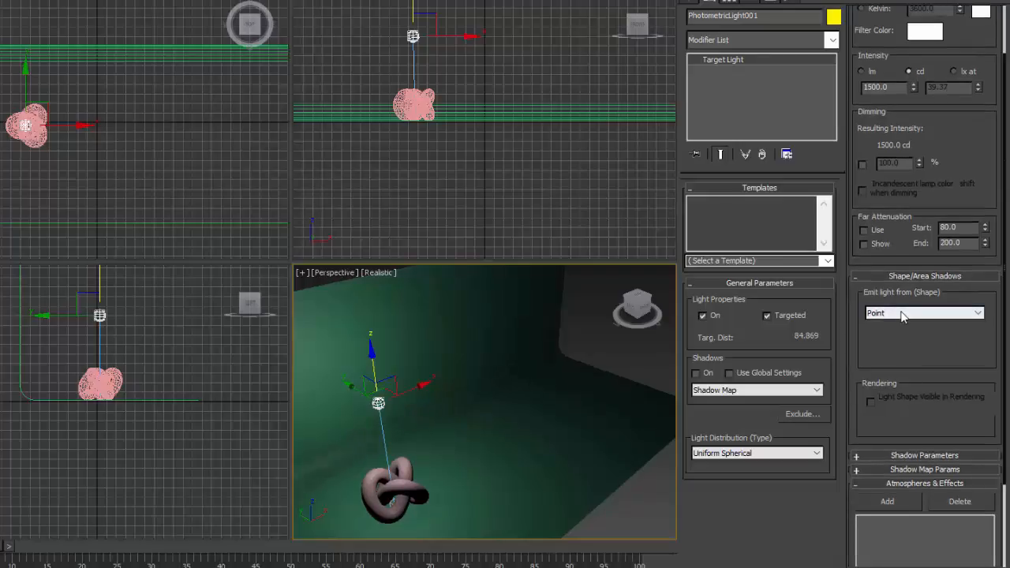
left_click(903, 314)
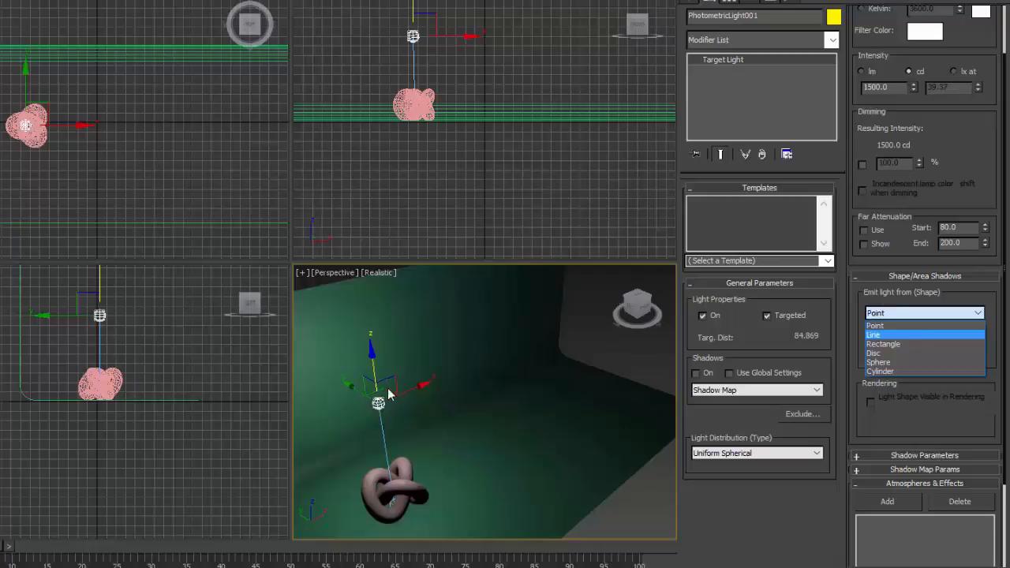
left_click(885, 345)
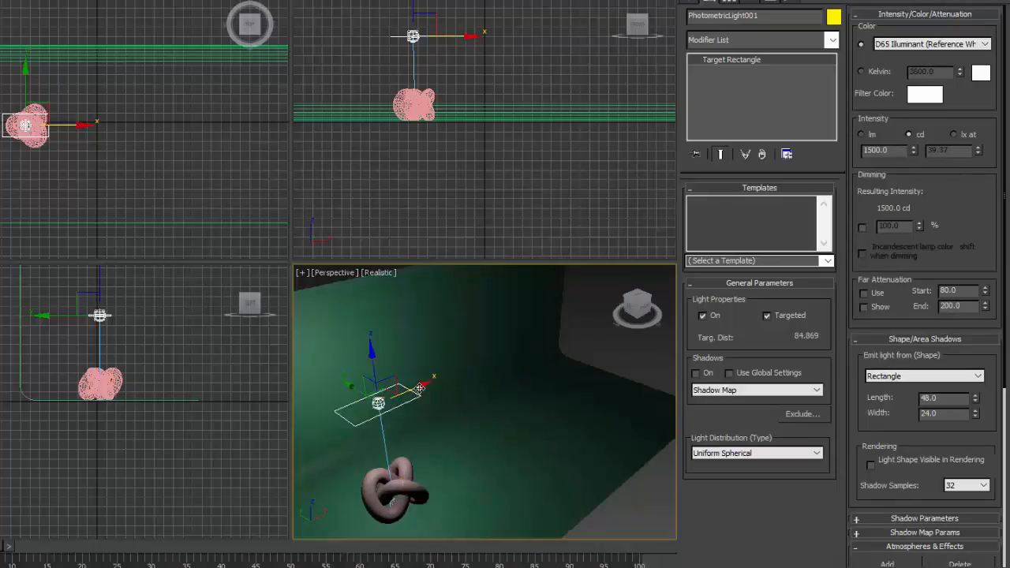
Step: Copy the rectangular light twice as independent copies, placed in front of the torus knot at Y about -58, X about -21 and X about -143
mouse_move(419, 387)
left_mouse_down("shift")
mouse_move(502, 366)
mouse_move(486, 384)
left_mouse_up("shift")
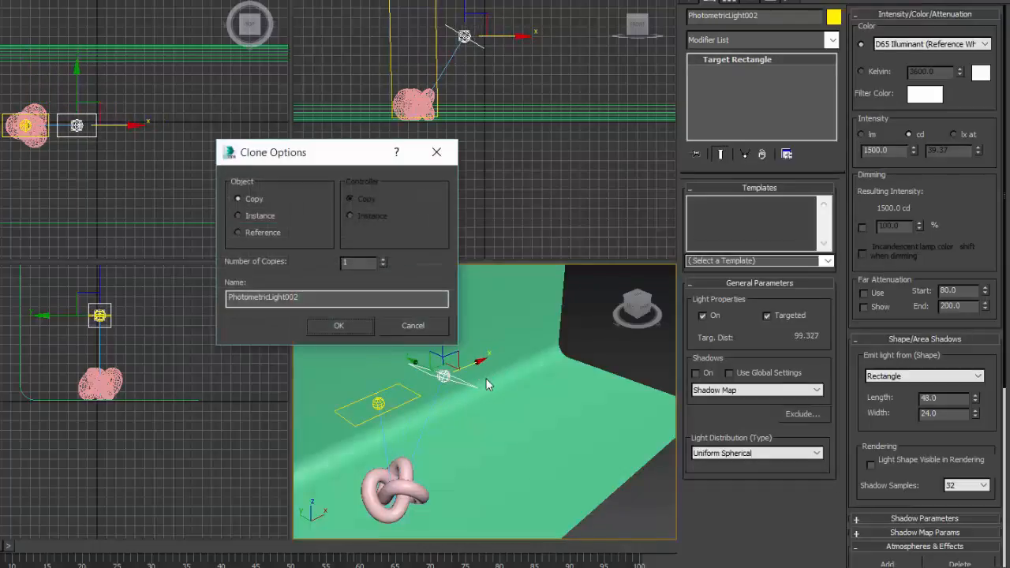
left_click(352, 323)
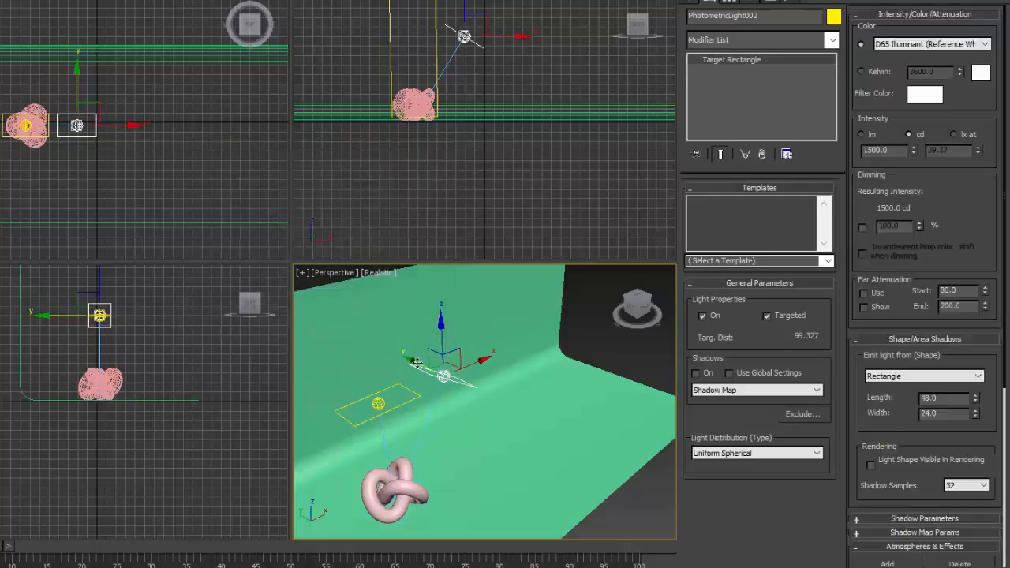
left_click_drag(421, 363, 470, 417)
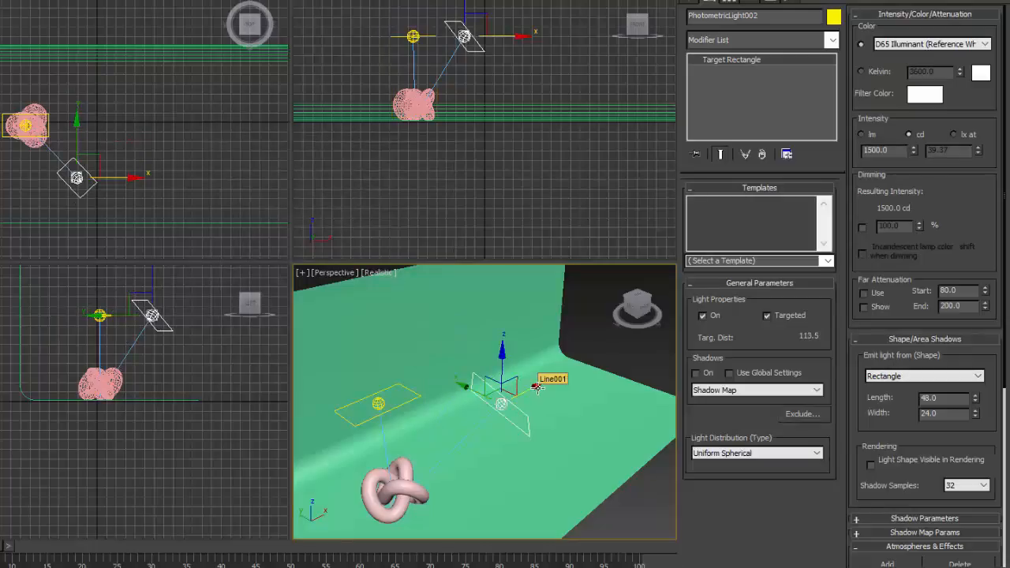
mouse_move(536, 386)
left_mouse_down("shift")
mouse_move(410, 451)
mouse_move(362, 501)
left_mouse_up("shift")
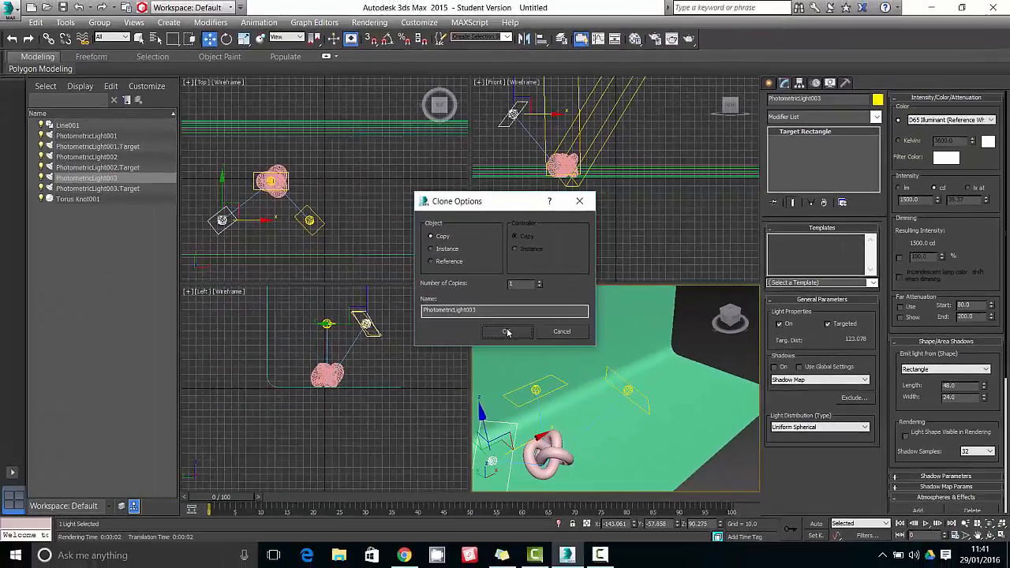
left_click(445, 328)
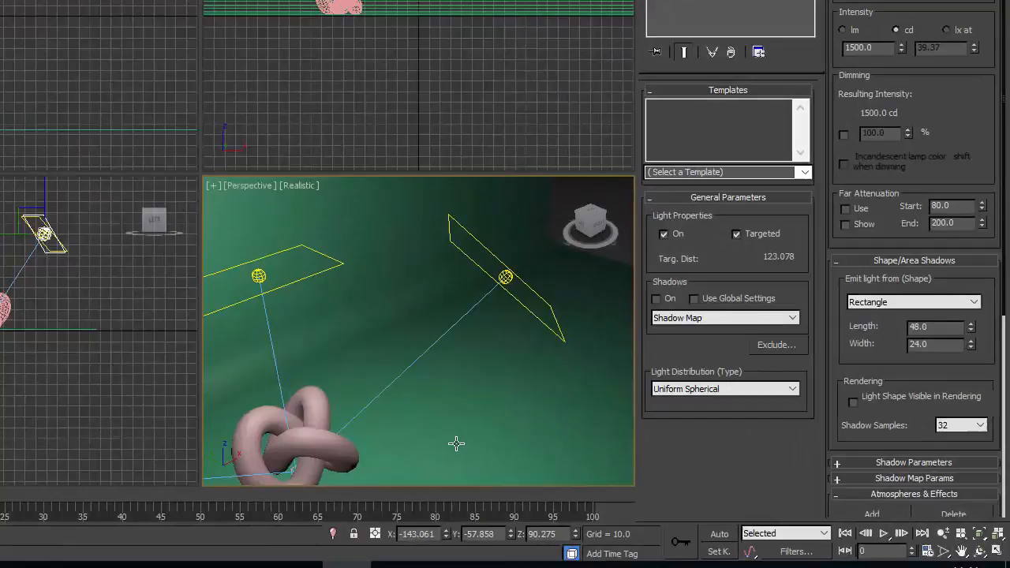
Step: Render a close-up Perspective view of the torus knot to check the three-light setup, and close the rendered frame
middle_click_drag(552, 377, 592, 355, "alt")
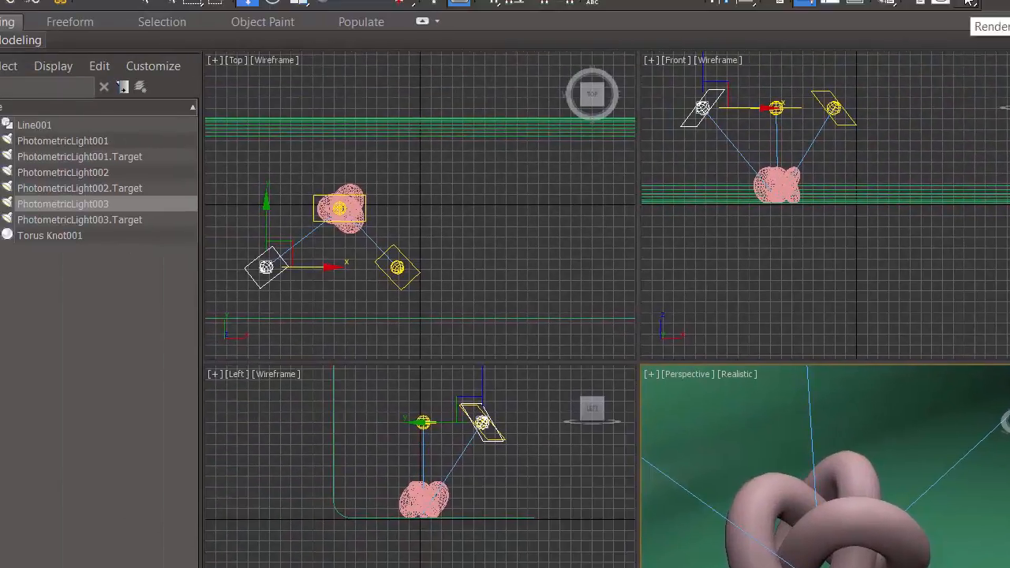
left_click(969, 5)
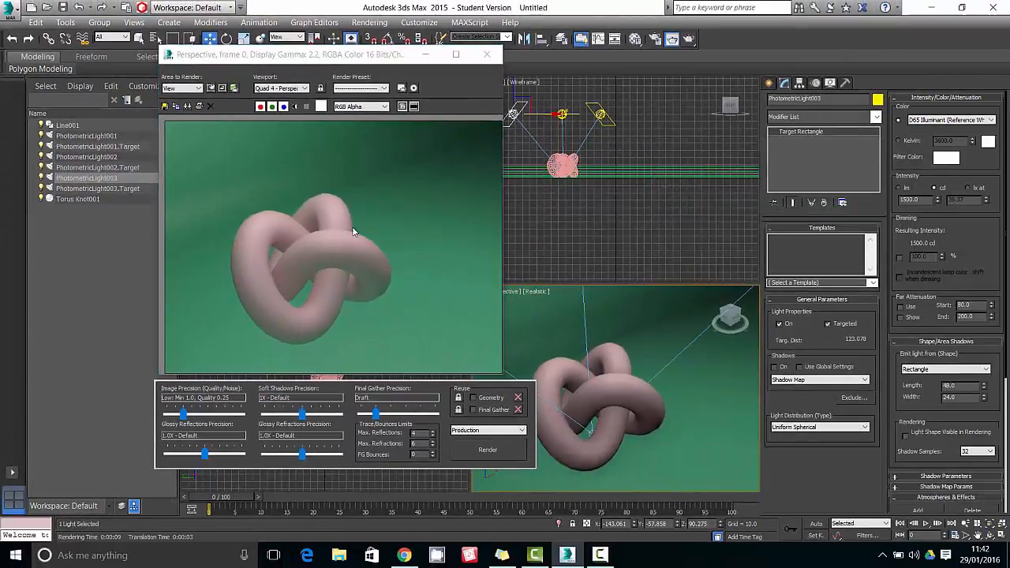
left_click(488, 57)
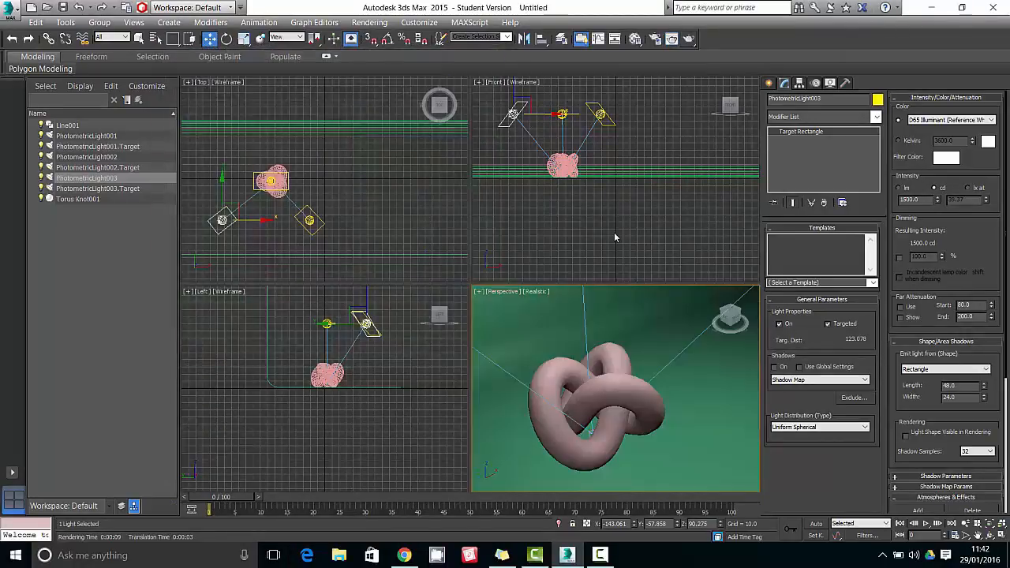
Step: Set the filter color of the front light at X about -143 to a saturated blue
scroll(615, 234, "down", 3)
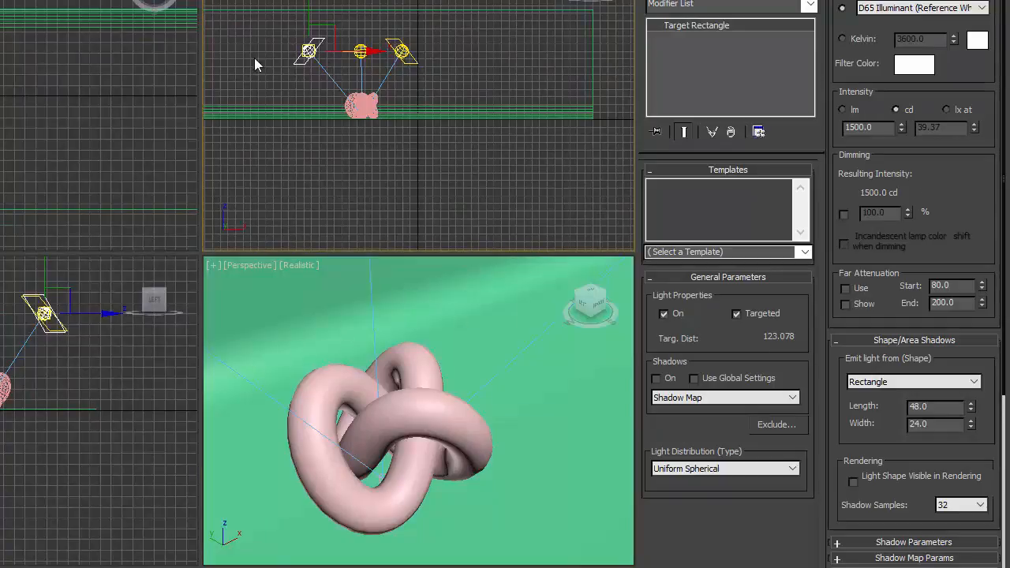
scroll(458, 401, "down", 5)
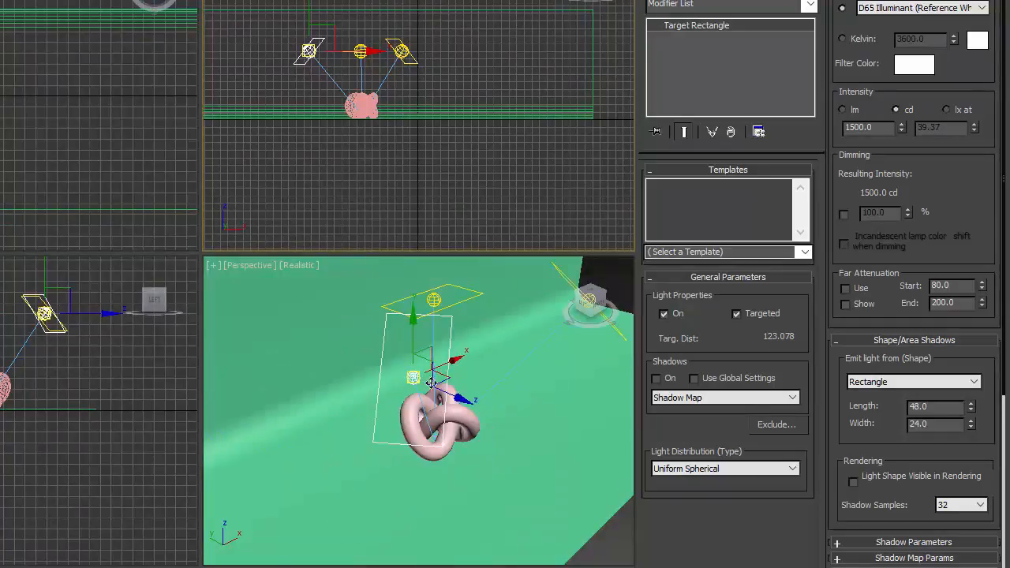
middle_click_drag(527, 342, 478, 363)
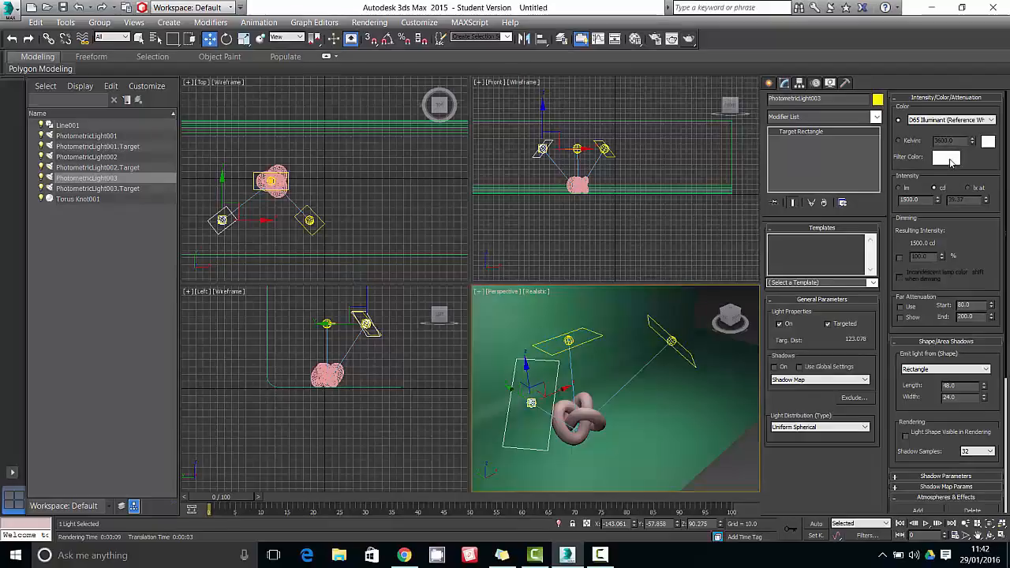
left_click(947, 158)
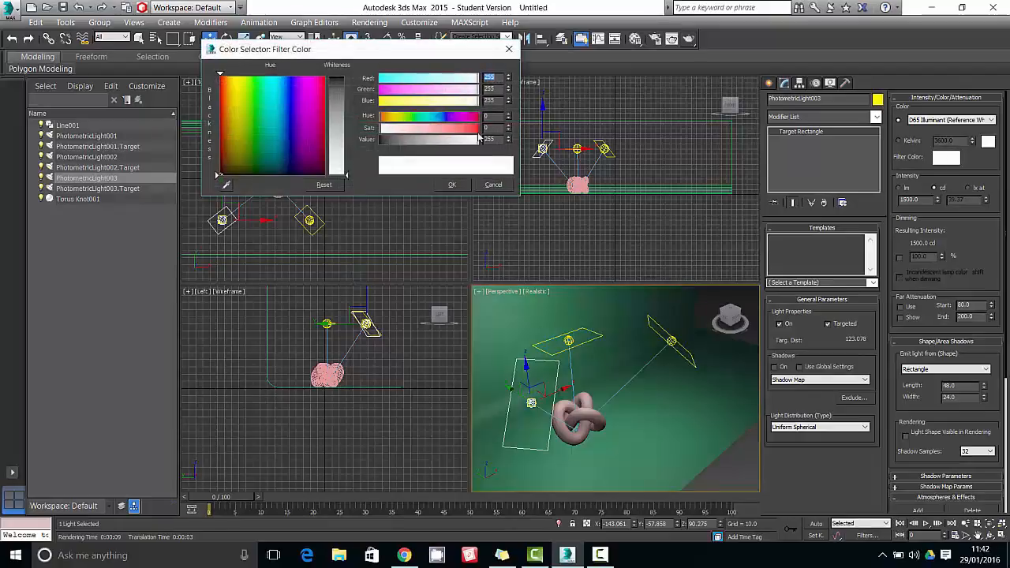
left_click(289, 80)
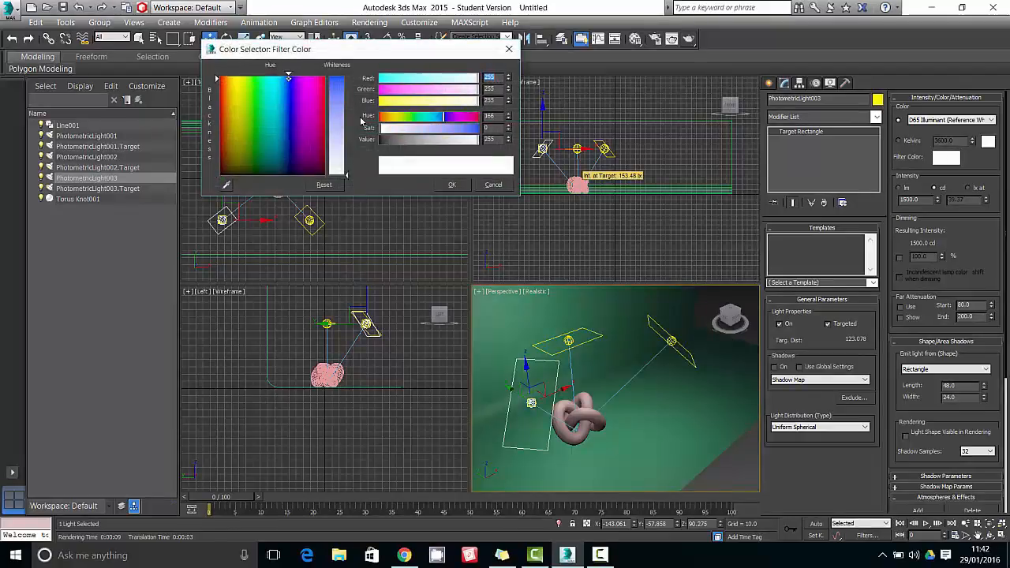
left_click_drag(347, 175, 347, 77)
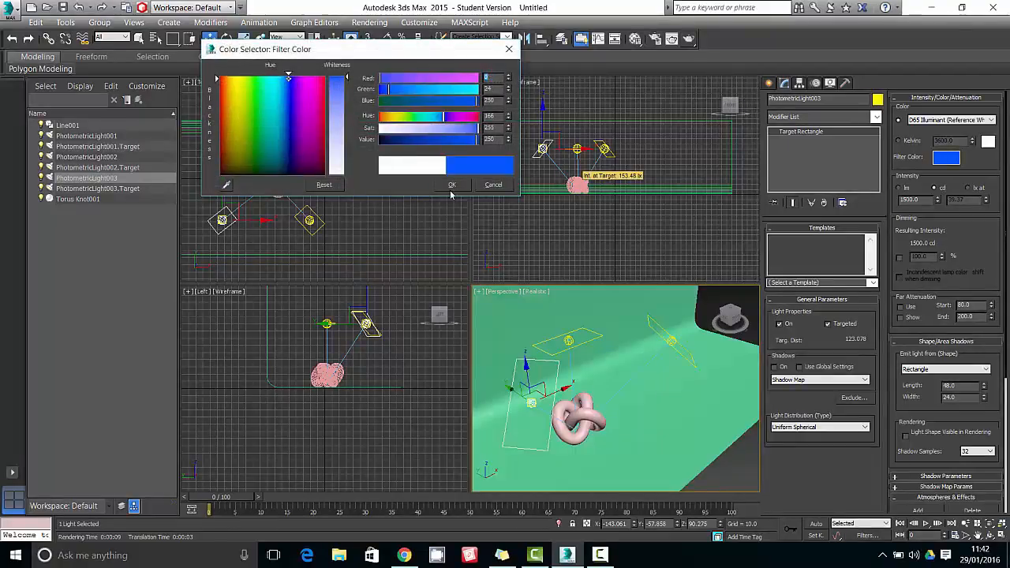
left_click(452, 187)
Step: Set the filter color of the front light at X about -21 to orange
left_click(669, 342)
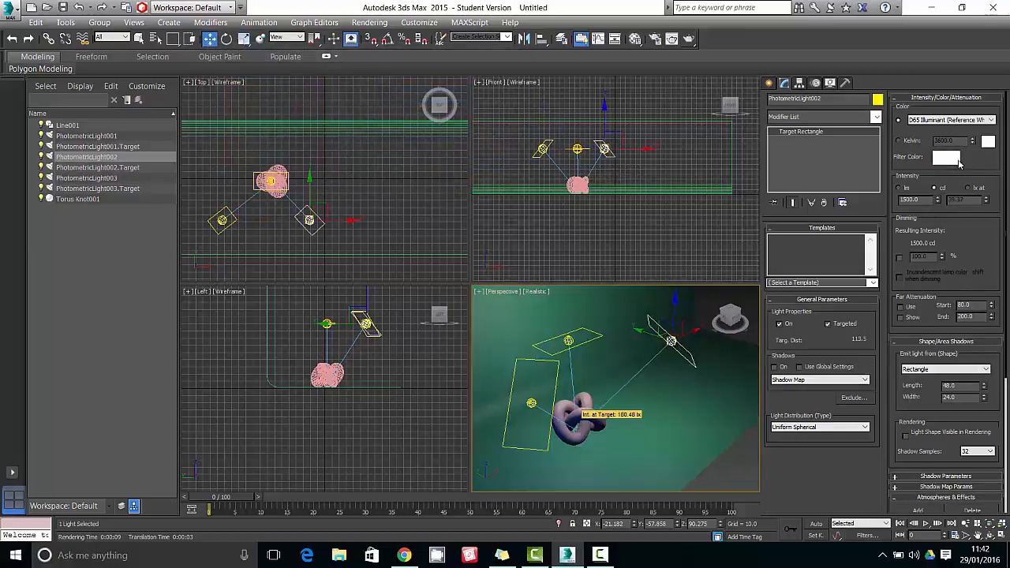
left_click(946, 157)
left_click(230, 77)
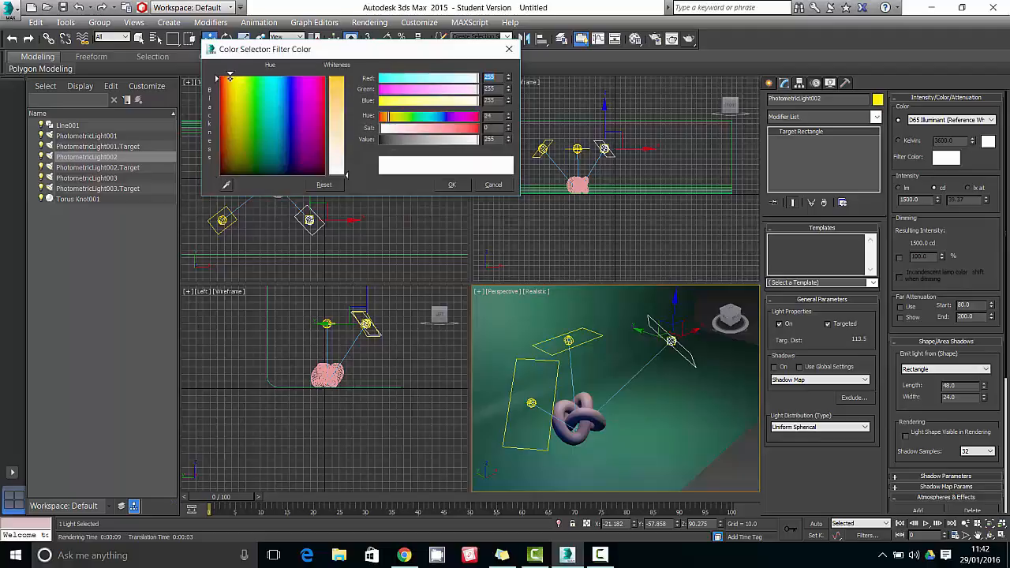
left_click(454, 187)
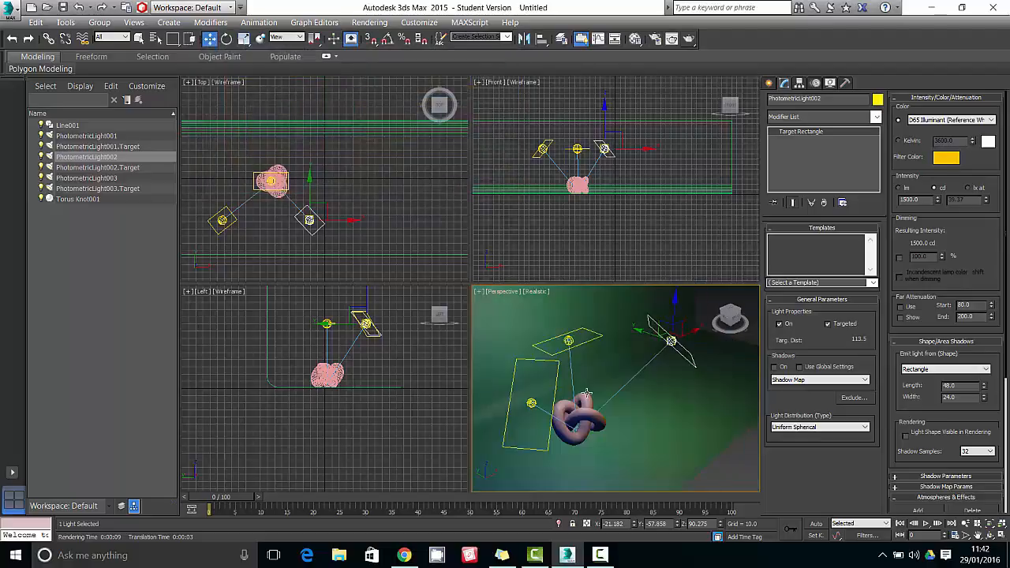
Step: Render a close-up Perspective view of the torus knot to check the blue and orange lighting, and close the rendered frame
scroll(586, 393, "up", 5)
middle_click_drag(588, 394, 631, 340)
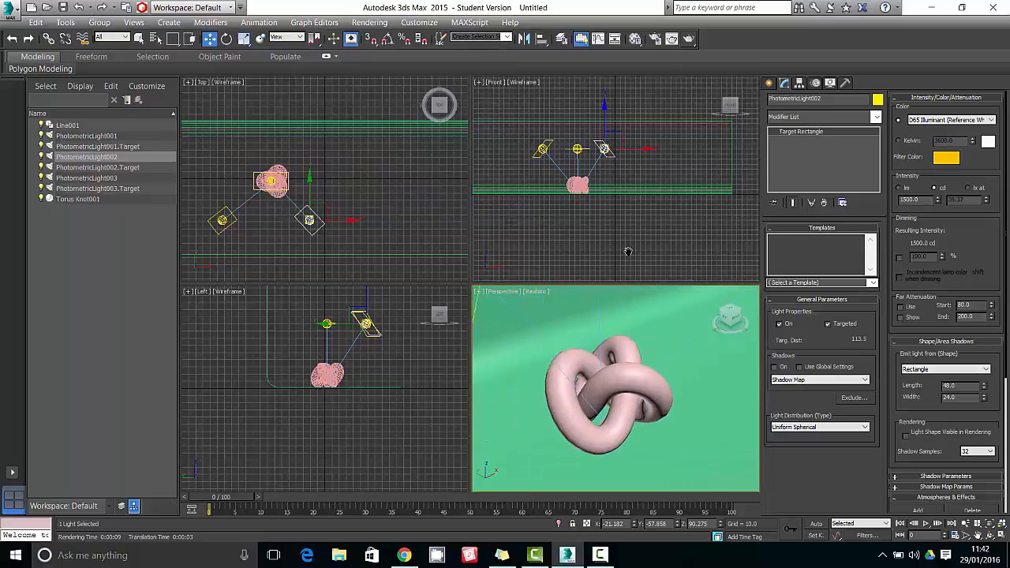
scroll(647, 171, "up", 2)
left_click(689, 43)
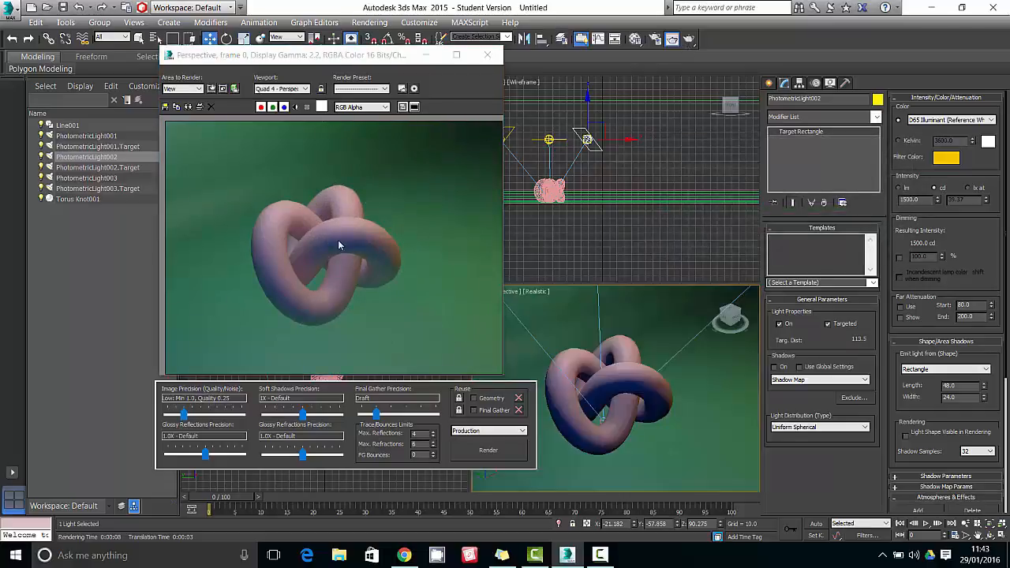
left_click(487, 56)
Step: Raise the light above the torus knot to Z about 106 and switch its color to Kelvin at about 3706
left_click(548, 140)
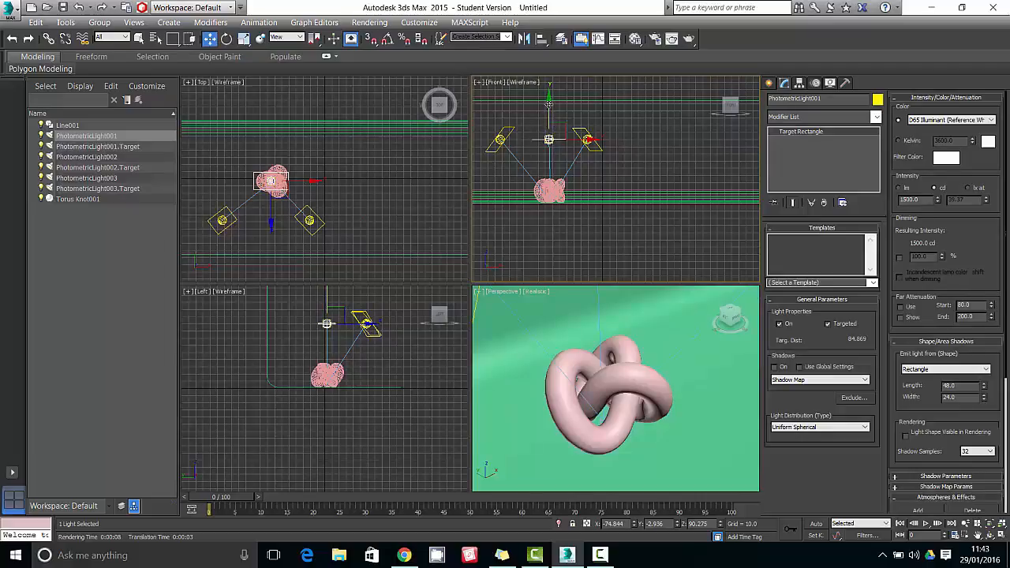
mouse_move(548, 105)
left_mouse_down()
mouse_move(543, 135)
mouse_move(542, 91)
left_mouse_up()
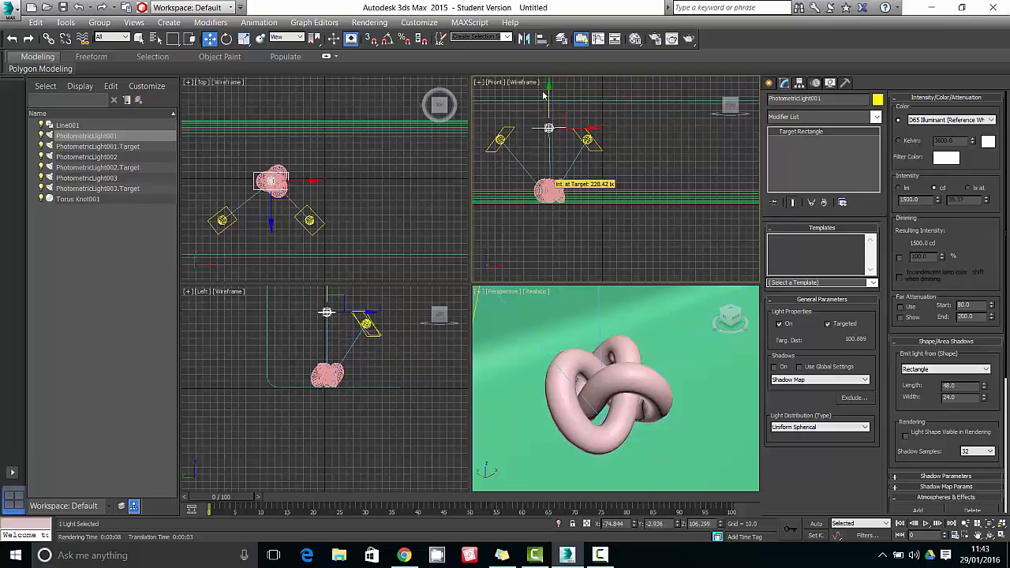
left_click(900, 141)
left_click_drag(972, 139, 974, 116)
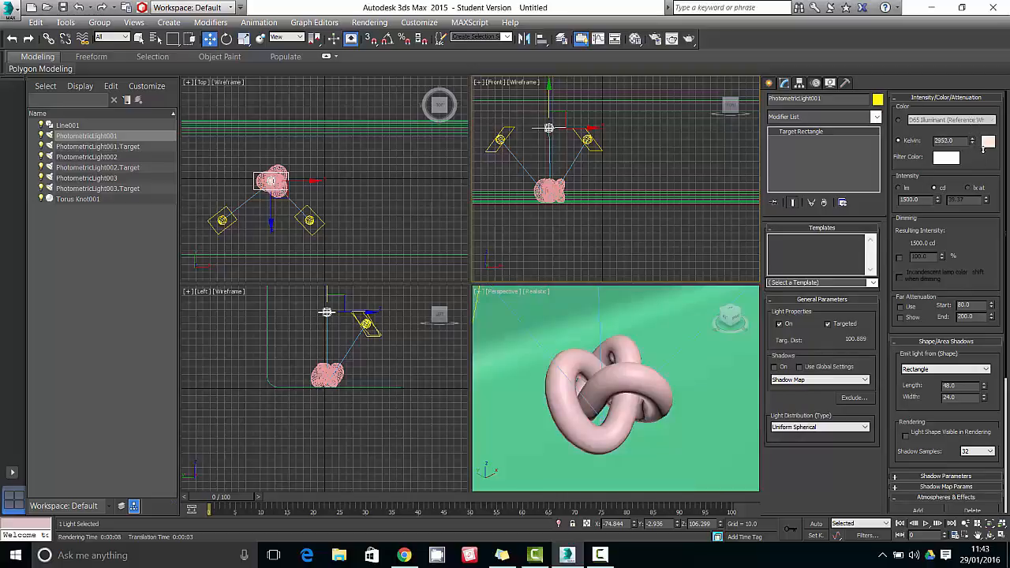
mouse_move(983, 140)
left_mouse_down()
mouse_move(975, 147)
mouse_move(972, 134)
mouse_move(971, 144)
left_mouse_up()
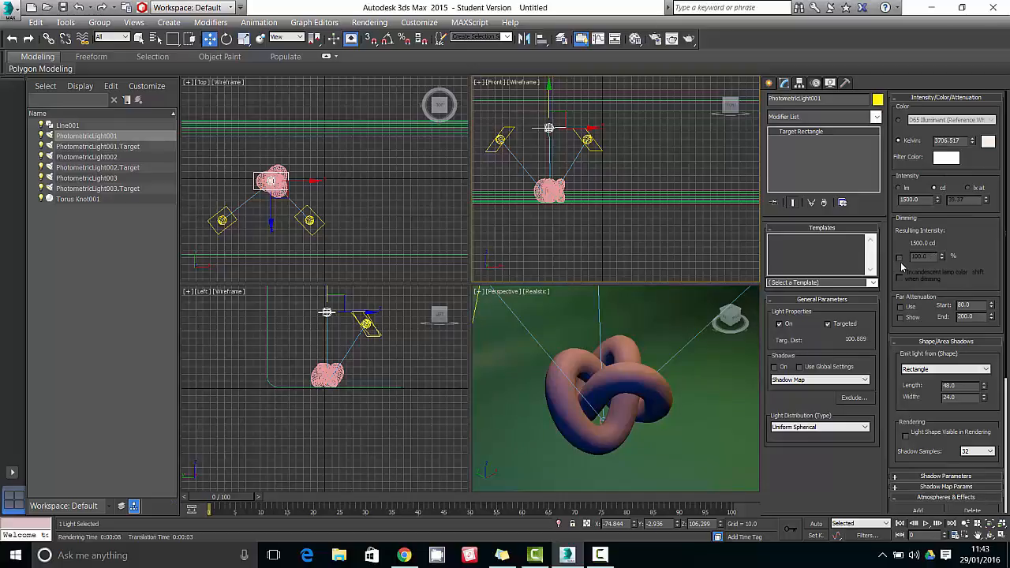
Step: Enable dimming for the light above the torus knot and set its intensity percentage to about 190%
left_click(900, 259)
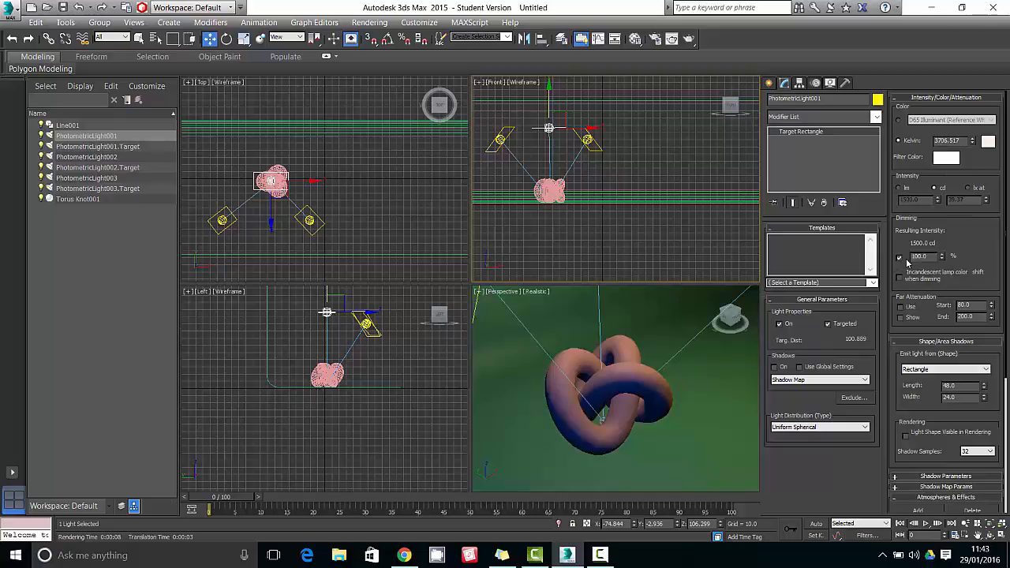
left_click_drag(942, 258, 939, 253)
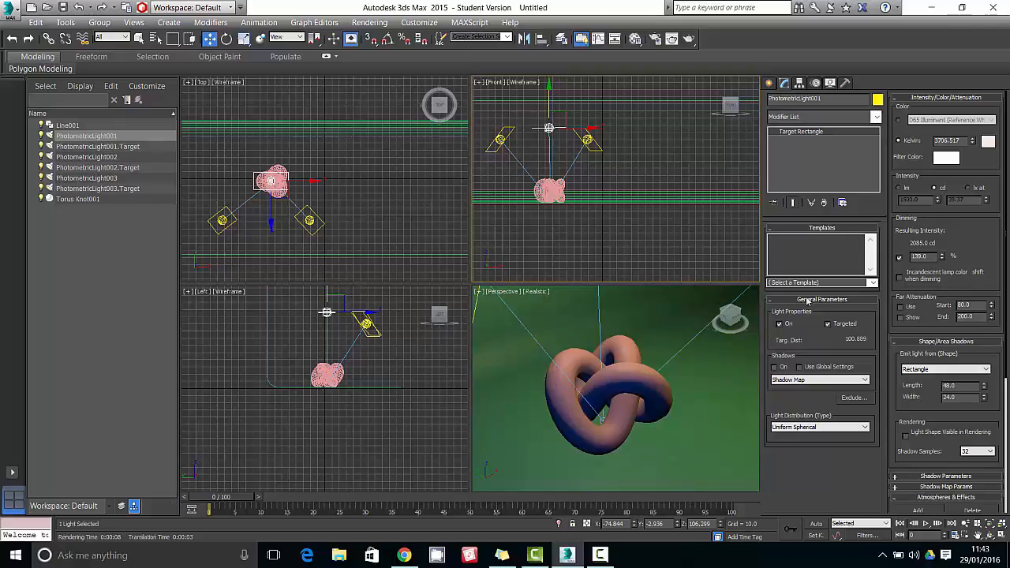
left_click_drag(941, 255, 941, 234)
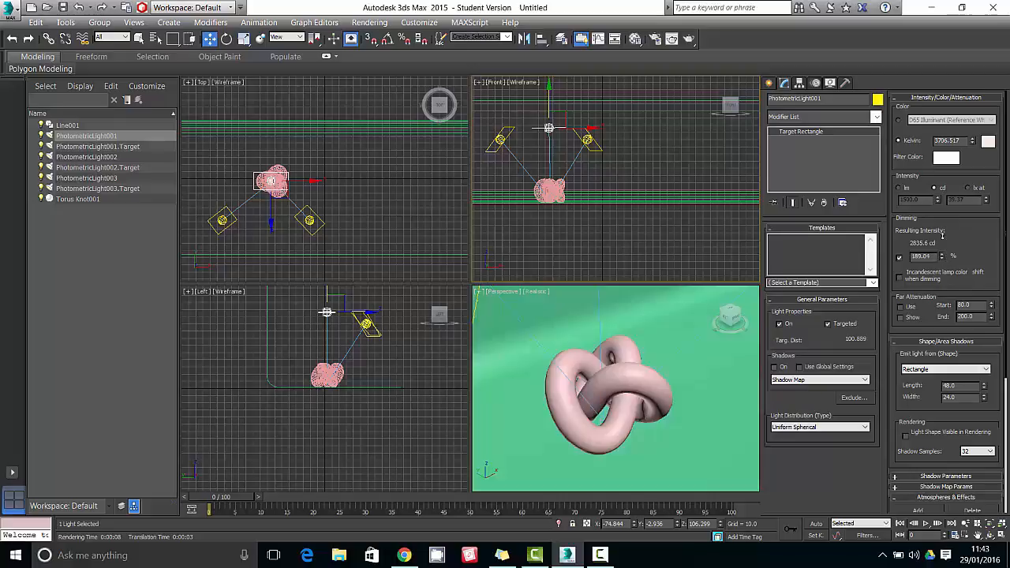
left_click(687, 39)
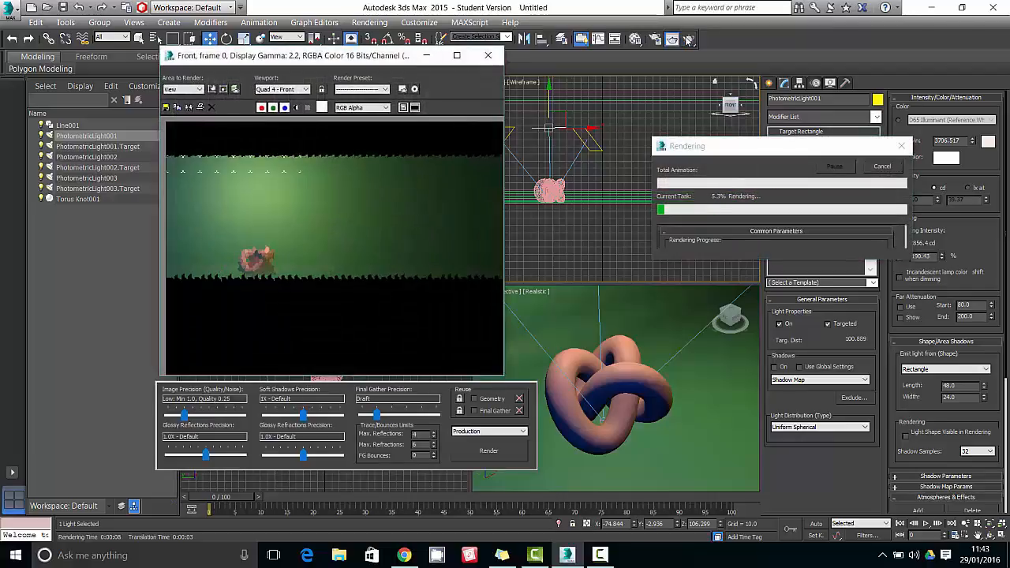
left_click(487, 55)
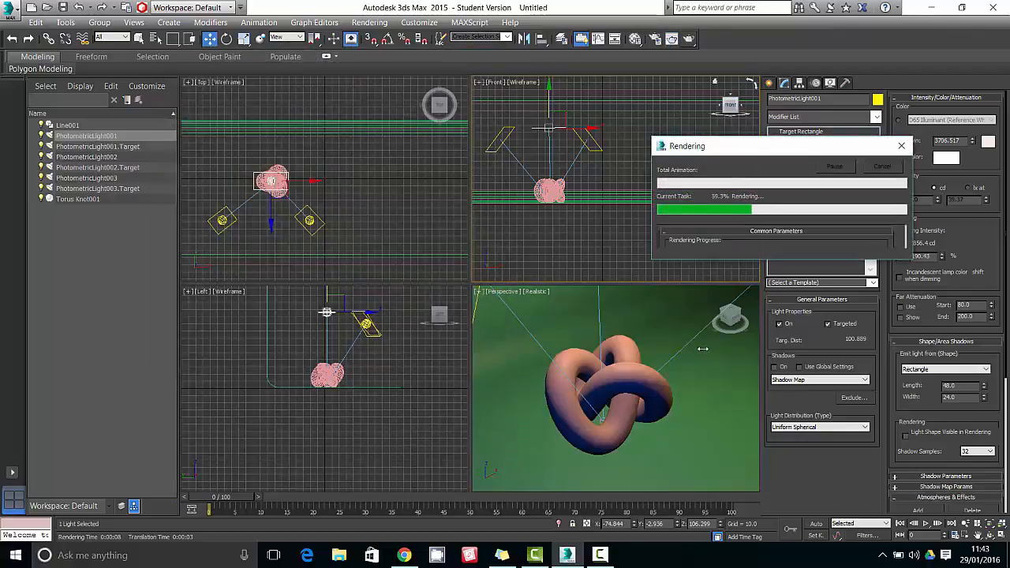
left_click(881, 167)
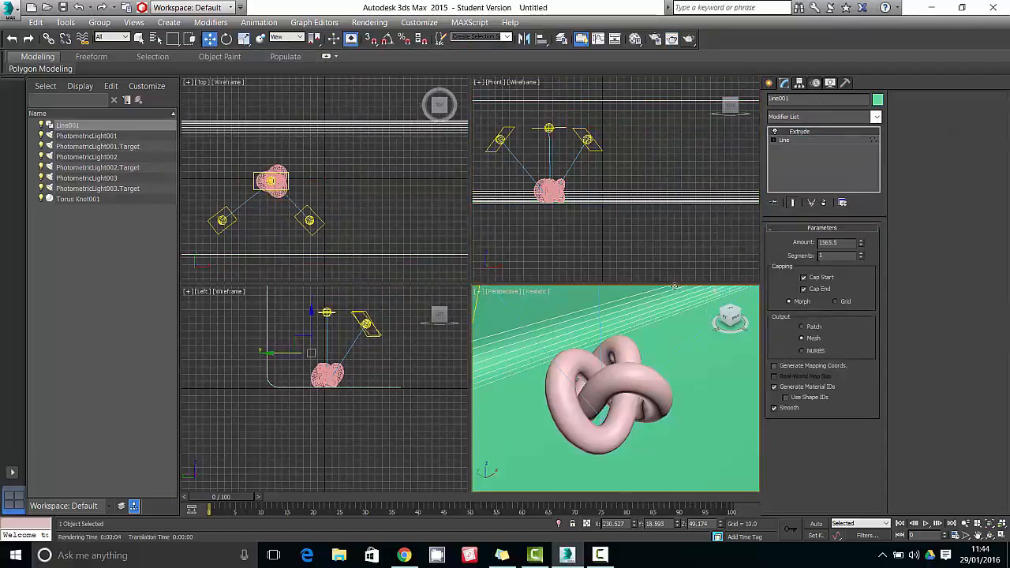
Step: Render the Perspective view to check the dimmed overhead light on the torus knot, and close the rendered frame
left_click(689, 39)
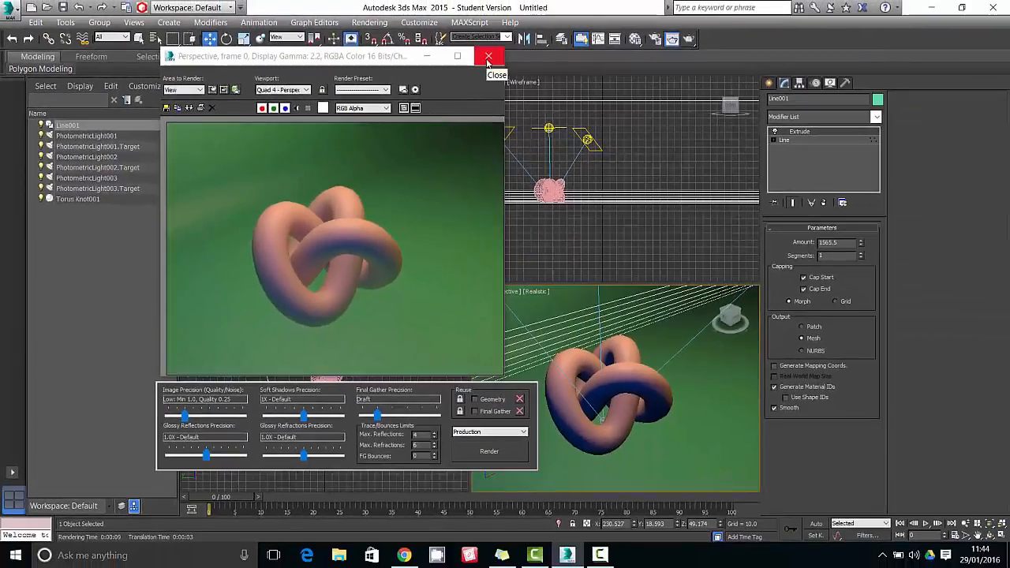
left_click(489, 58)
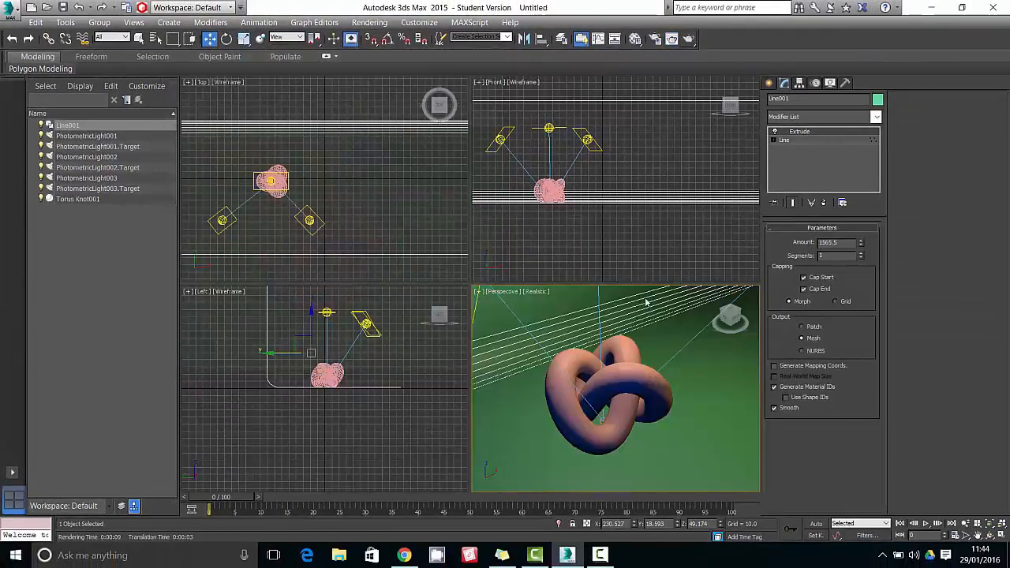
Step: Set the Kelvin color of the light above the torus knot to about 5078, then test-render the Perspective view and close the frame
left_click(550, 129)
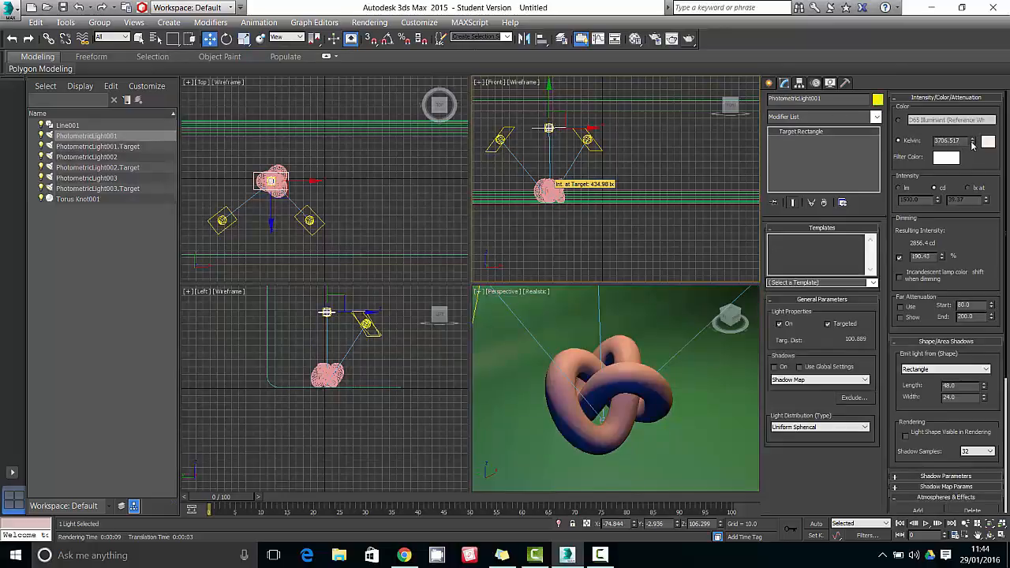
left_click_drag(973, 145, 969, 134)
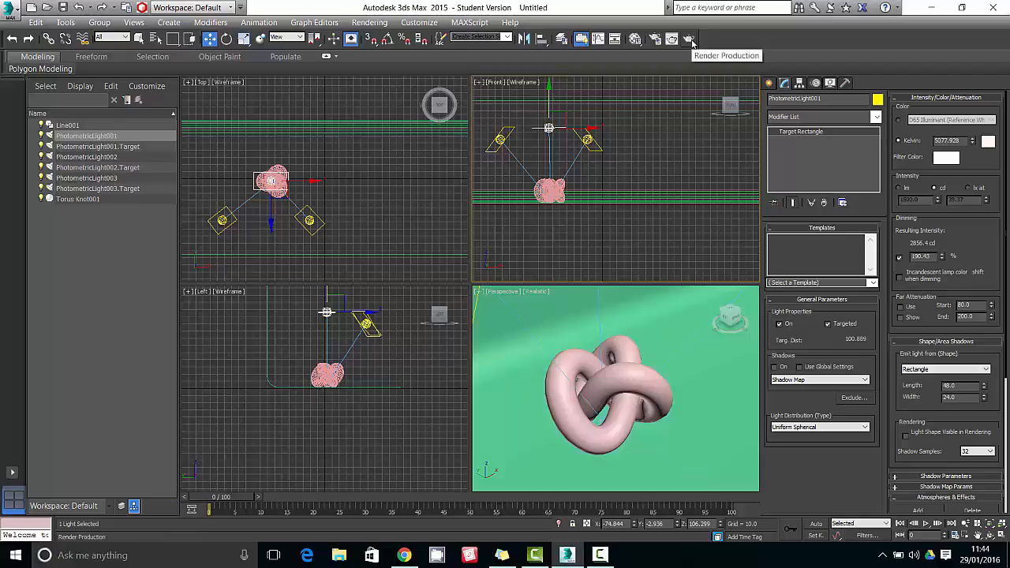
left_click(674, 333)
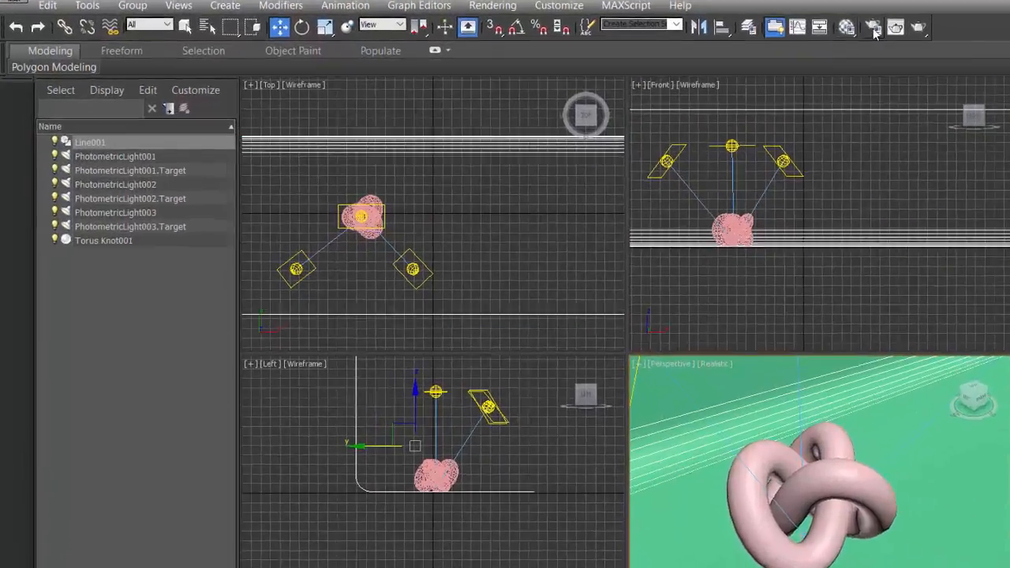
key("shift+q")
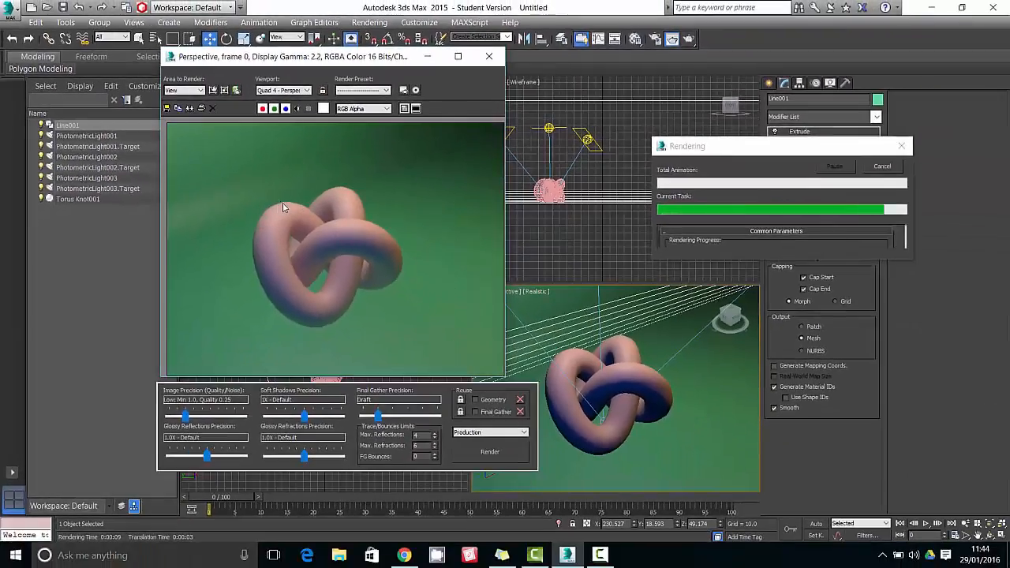
left_click(488, 57)
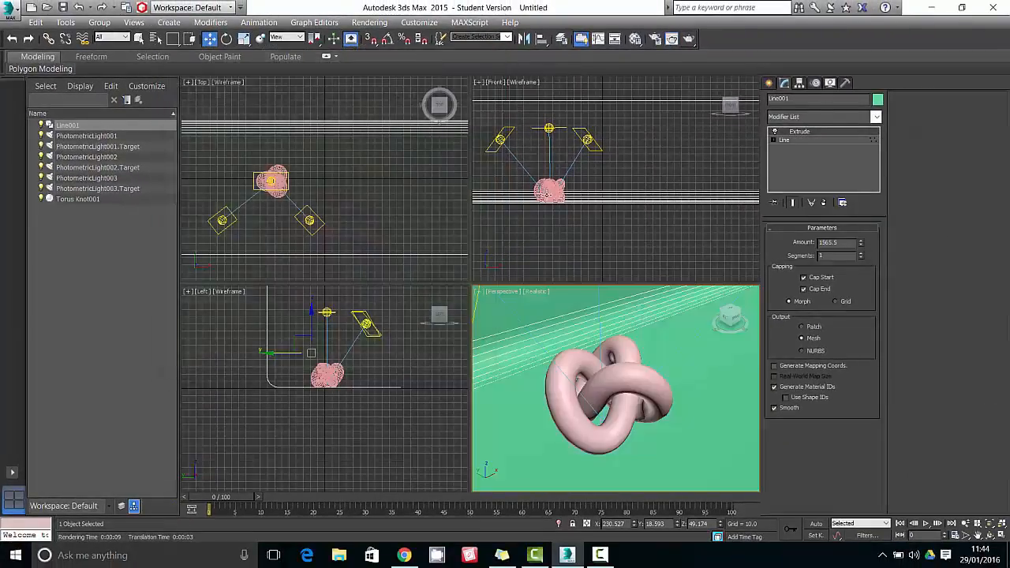
Step: Increase the torus knot's base curve segments to about 437 and render the Perspective view
left_click(628, 385)
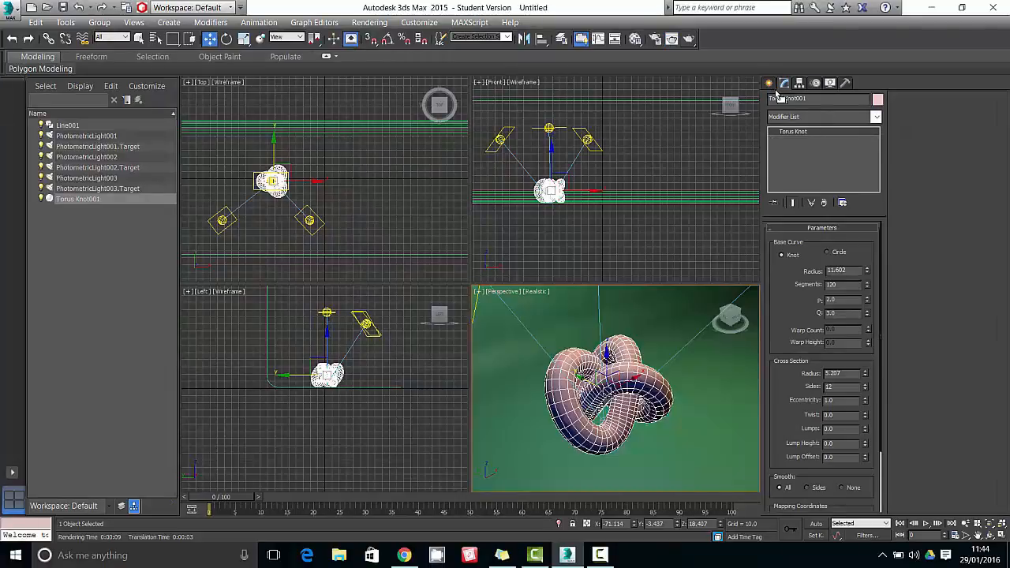
left_click_drag(867, 287, 845, 118)
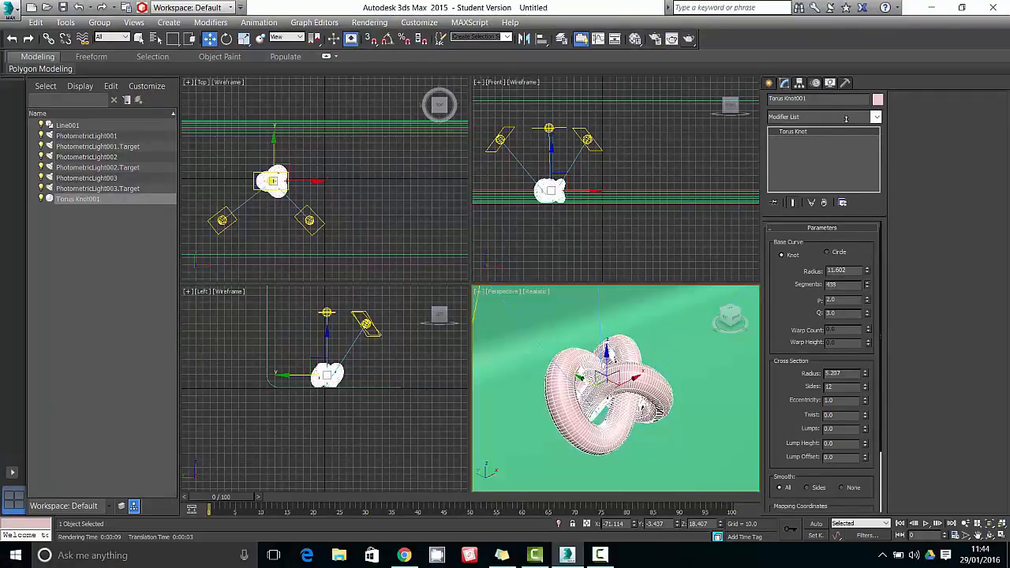
left_click(689, 41)
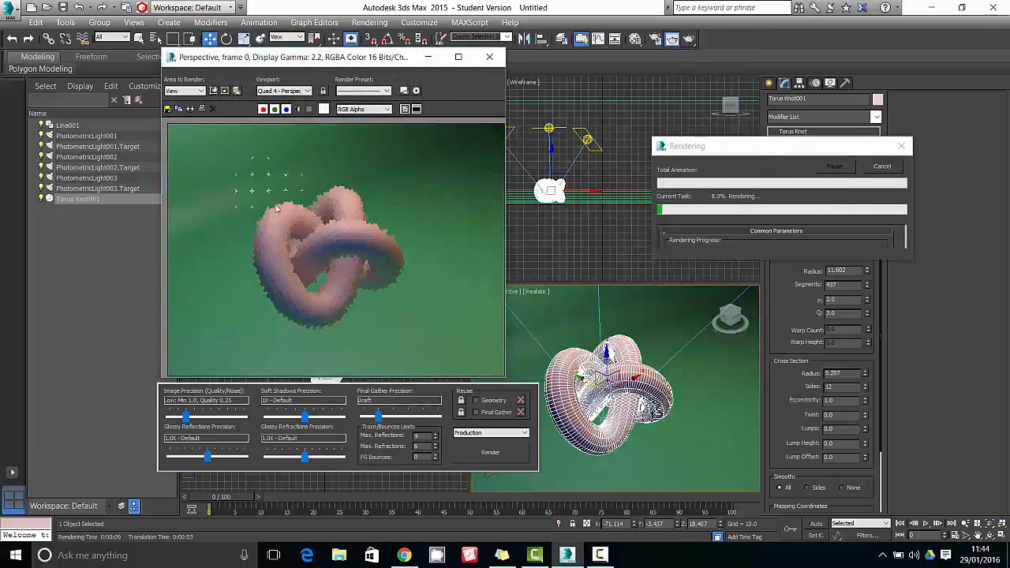